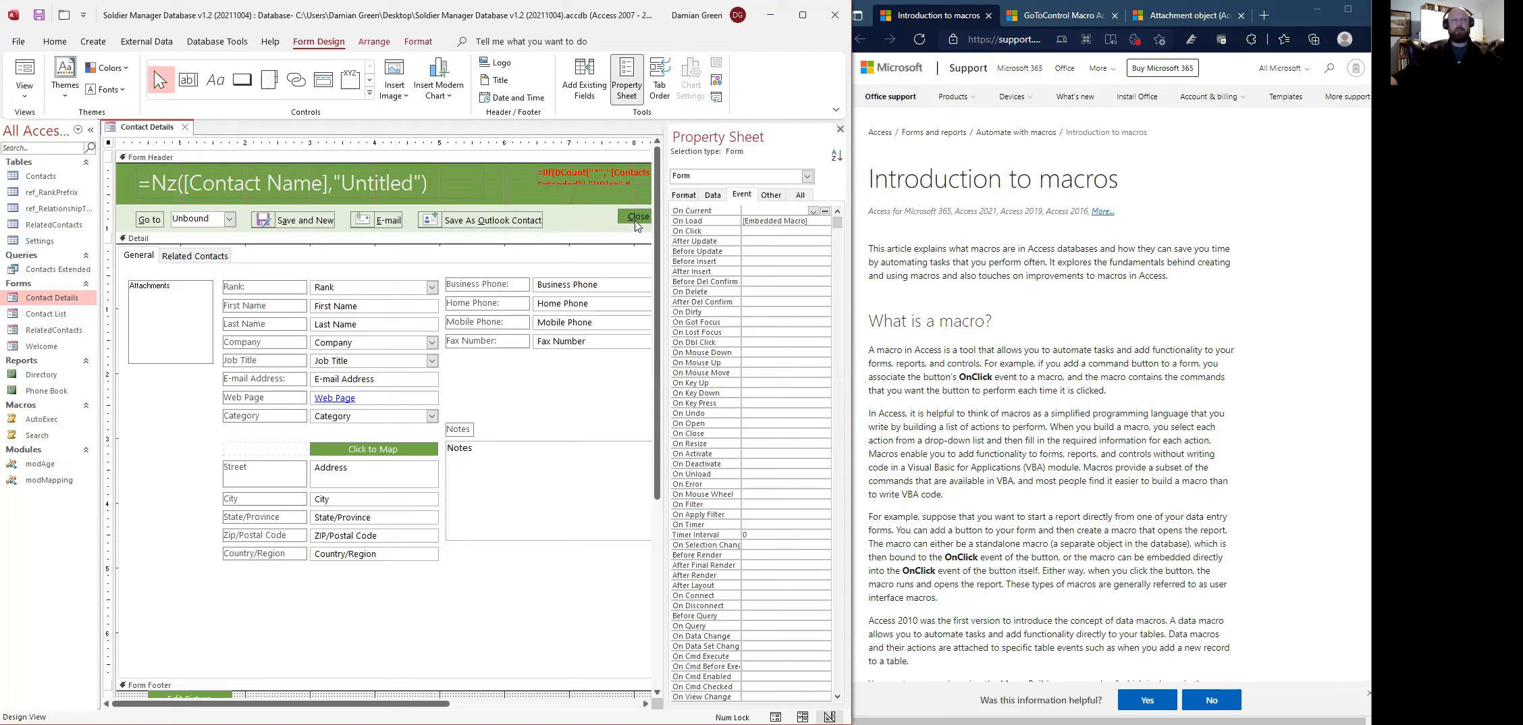
# - Select the Close button and open its embedded On Click macro from the Event properties
pyautogui.click(637, 223)
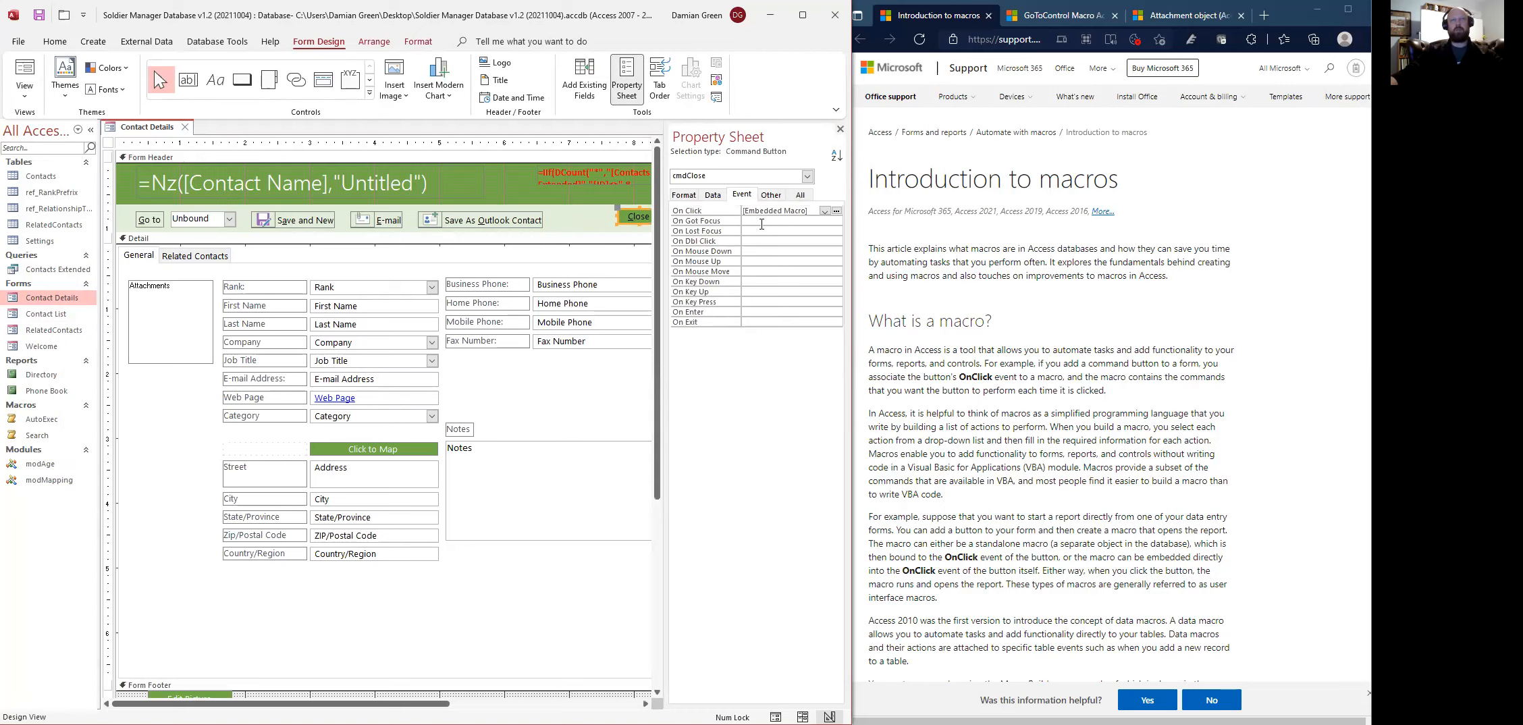
pyautogui.click(837, 213)
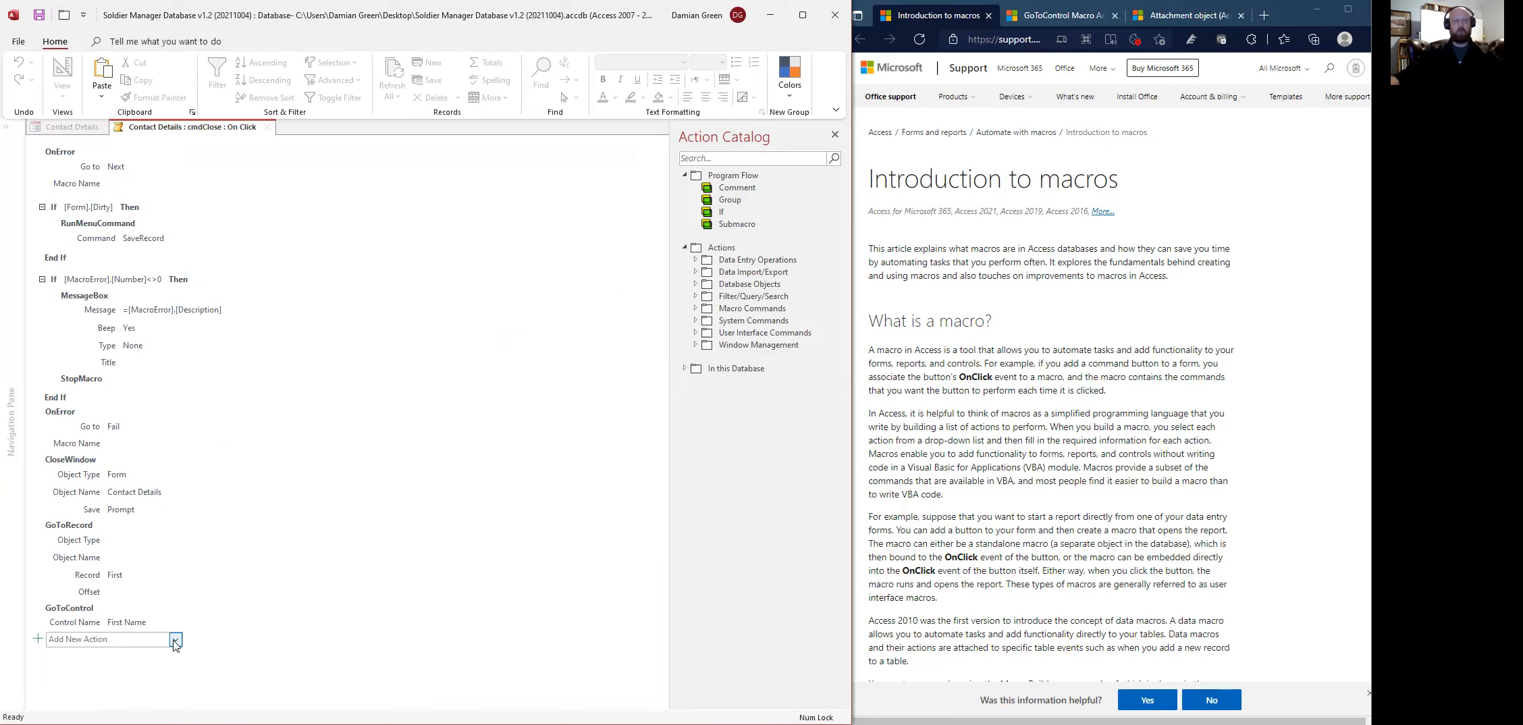
# - Add an OpenForm action for the Contact List form and move it above GoToRecord
pyautogui.click(89, 637)
pyautogui.write('Op')
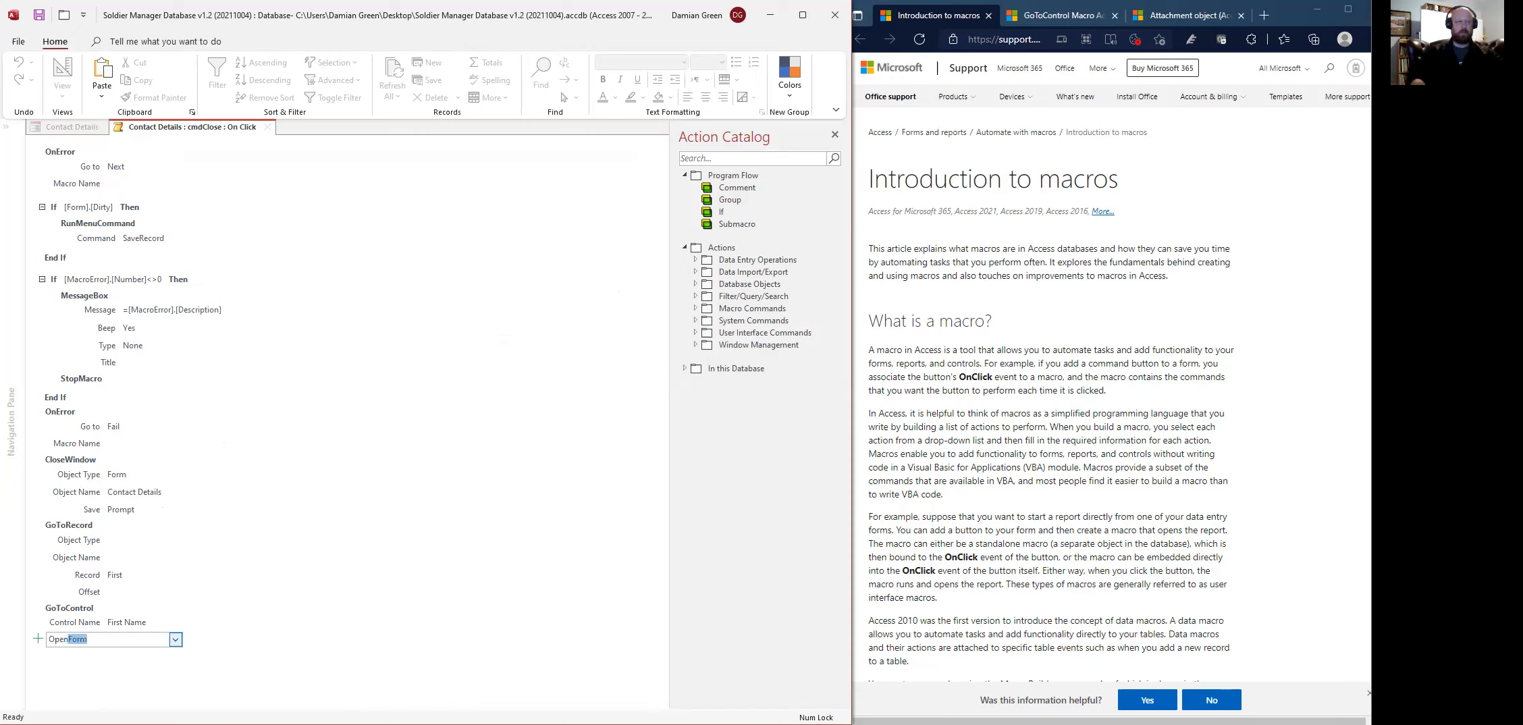
pyautogui.write('en')
pyautogui.press('Return')
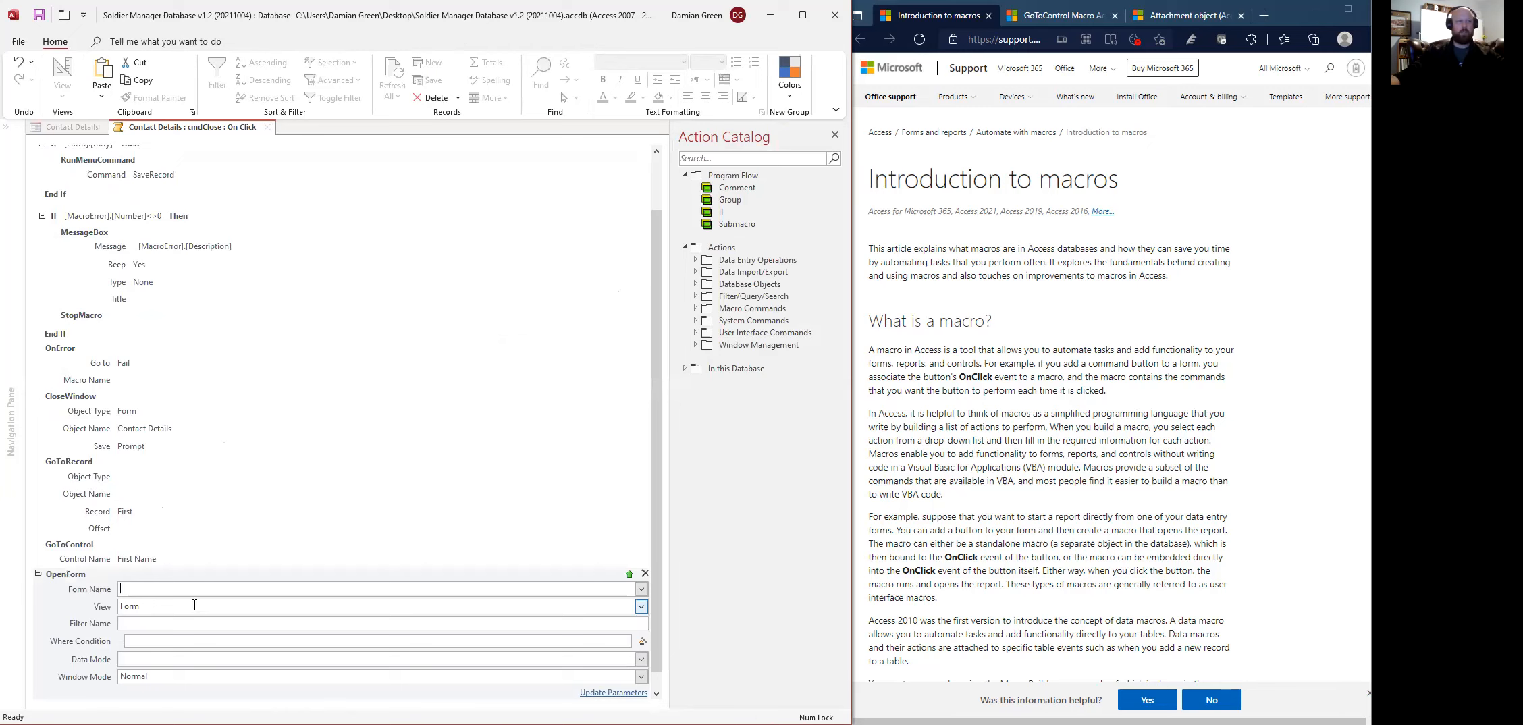
pyautogui.click(641, 589)
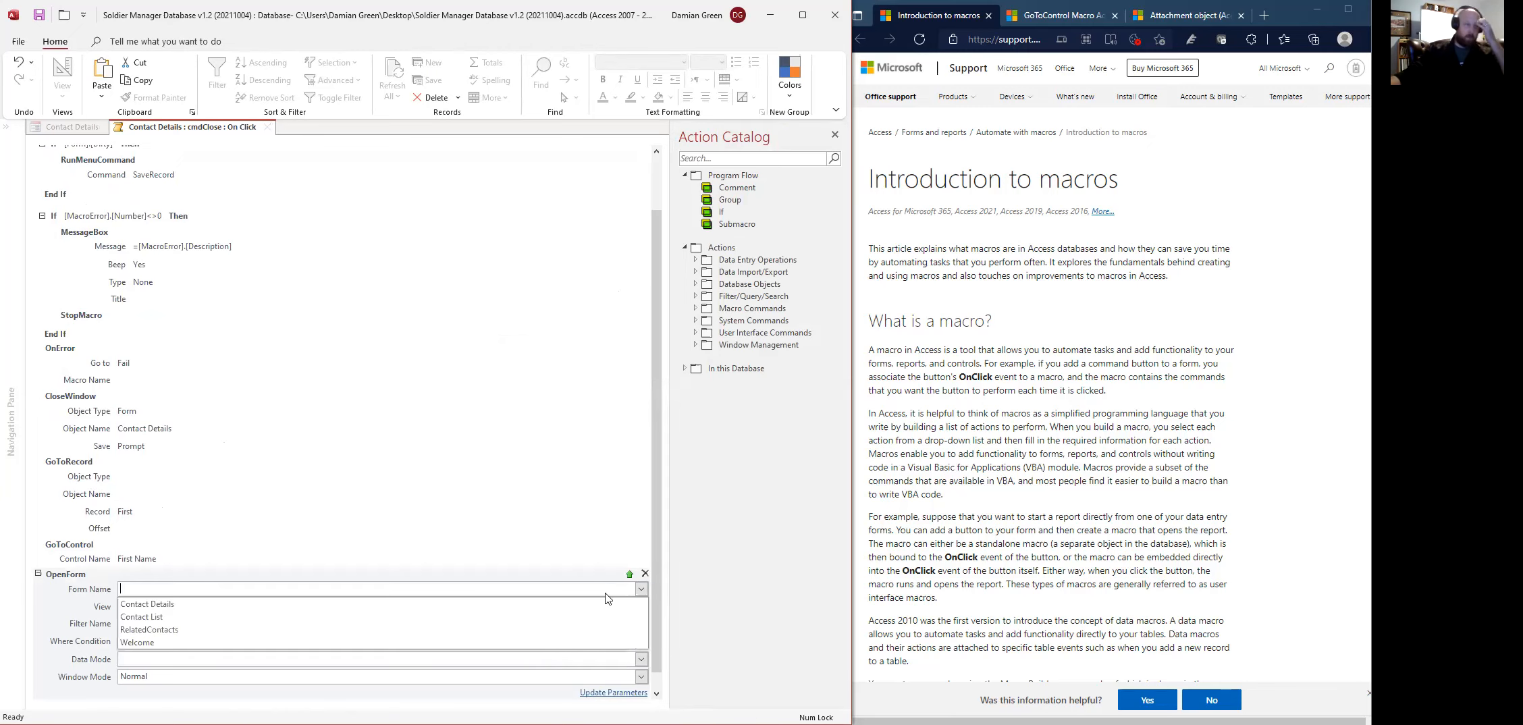
pyautogui.click(525, 617)
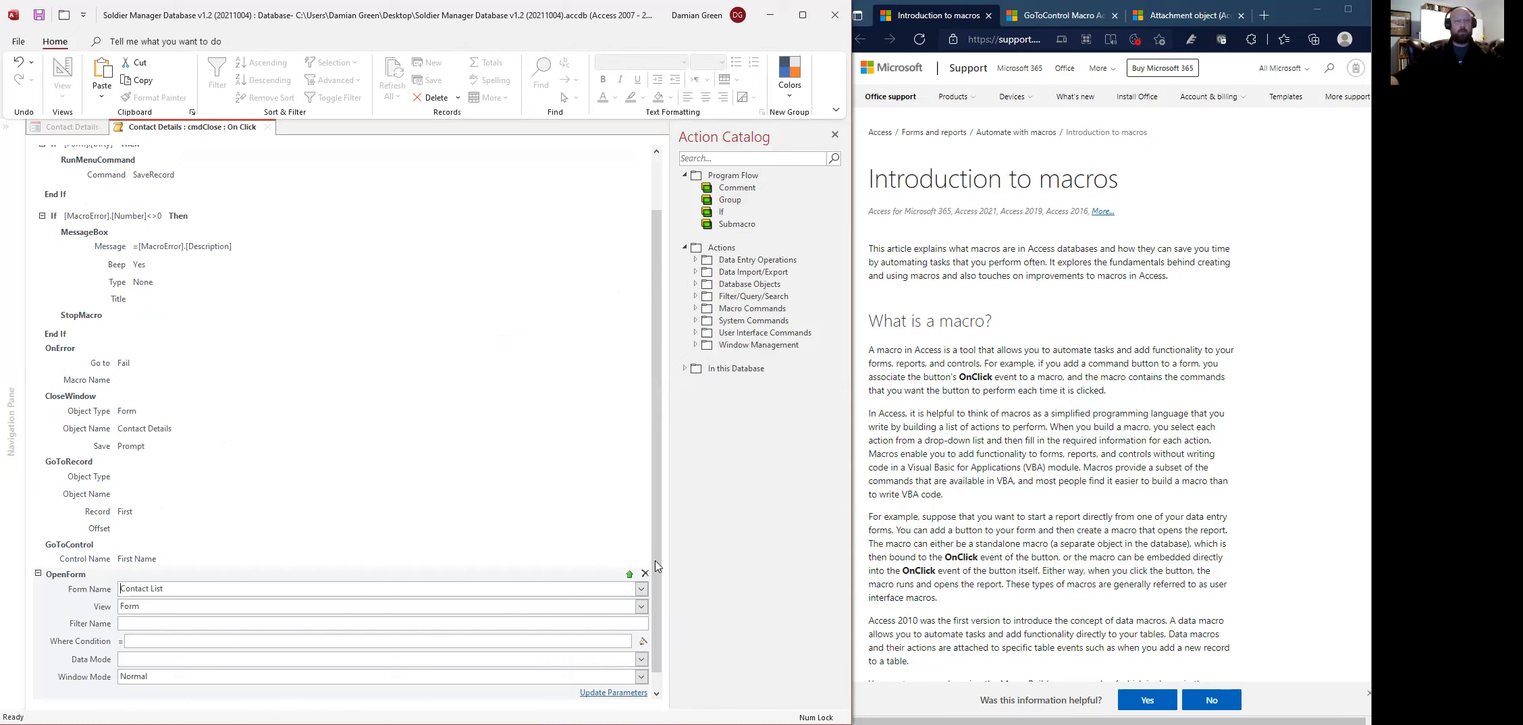
pyautogui.click(629, 574)
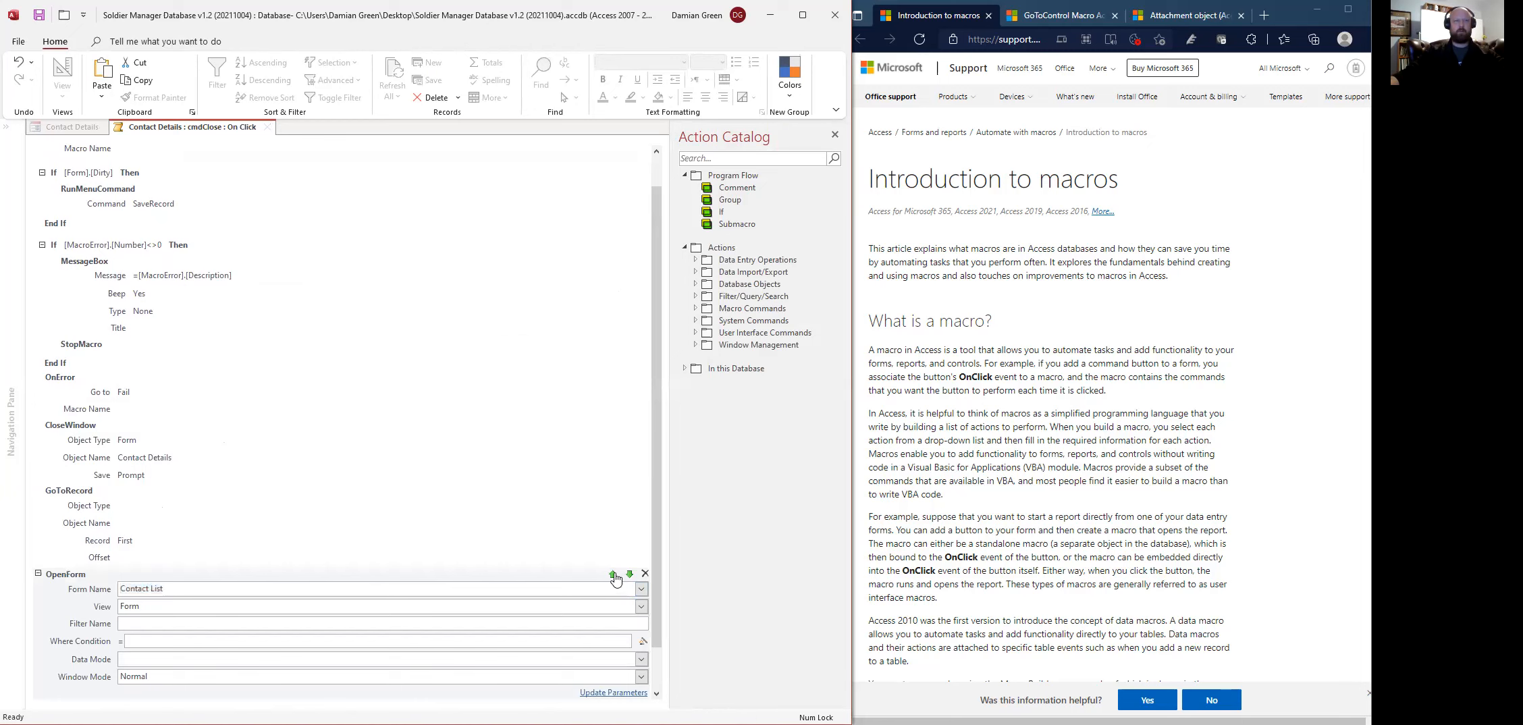
pyautogui.click(612, 574)
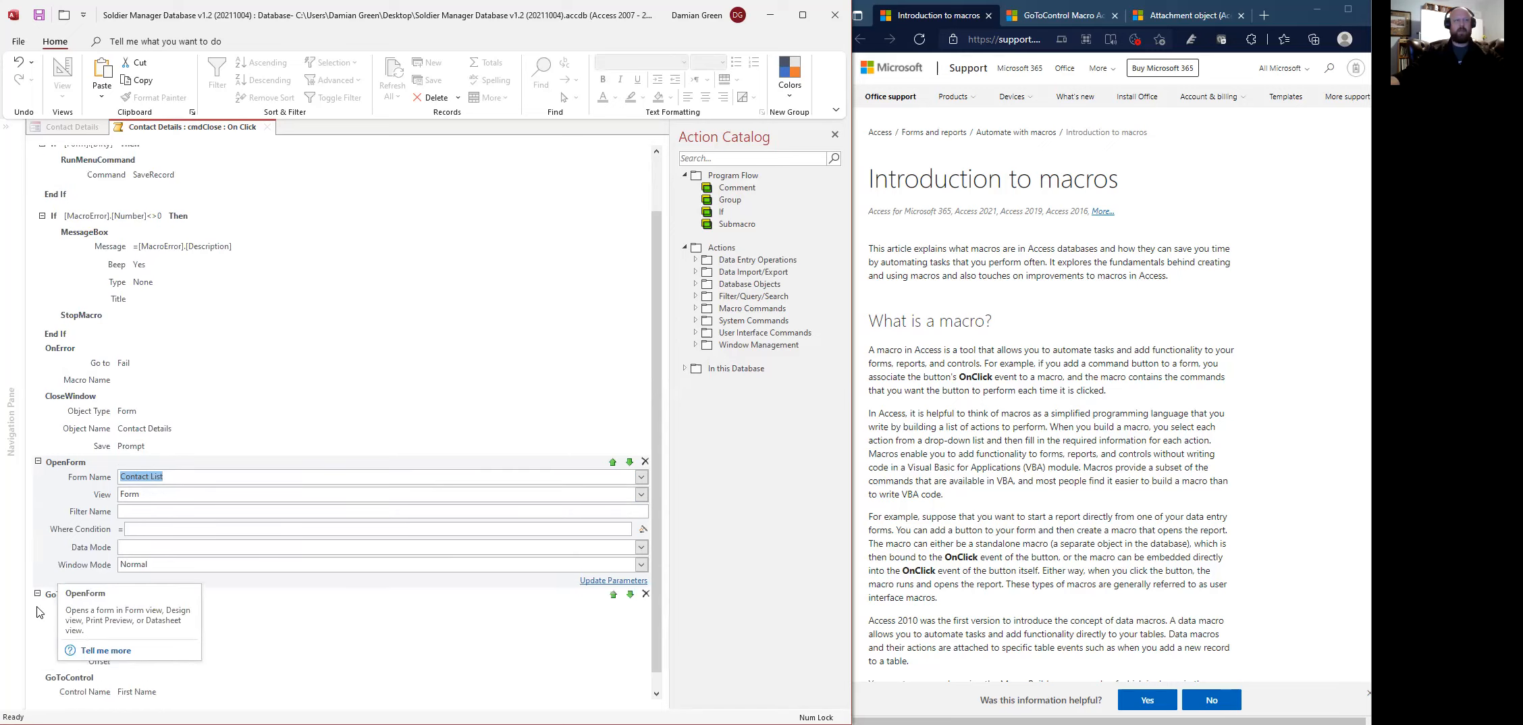
# - Close the macro editor to return to the Contact Details design
pyautogui.scroll(-2, 56, 600)
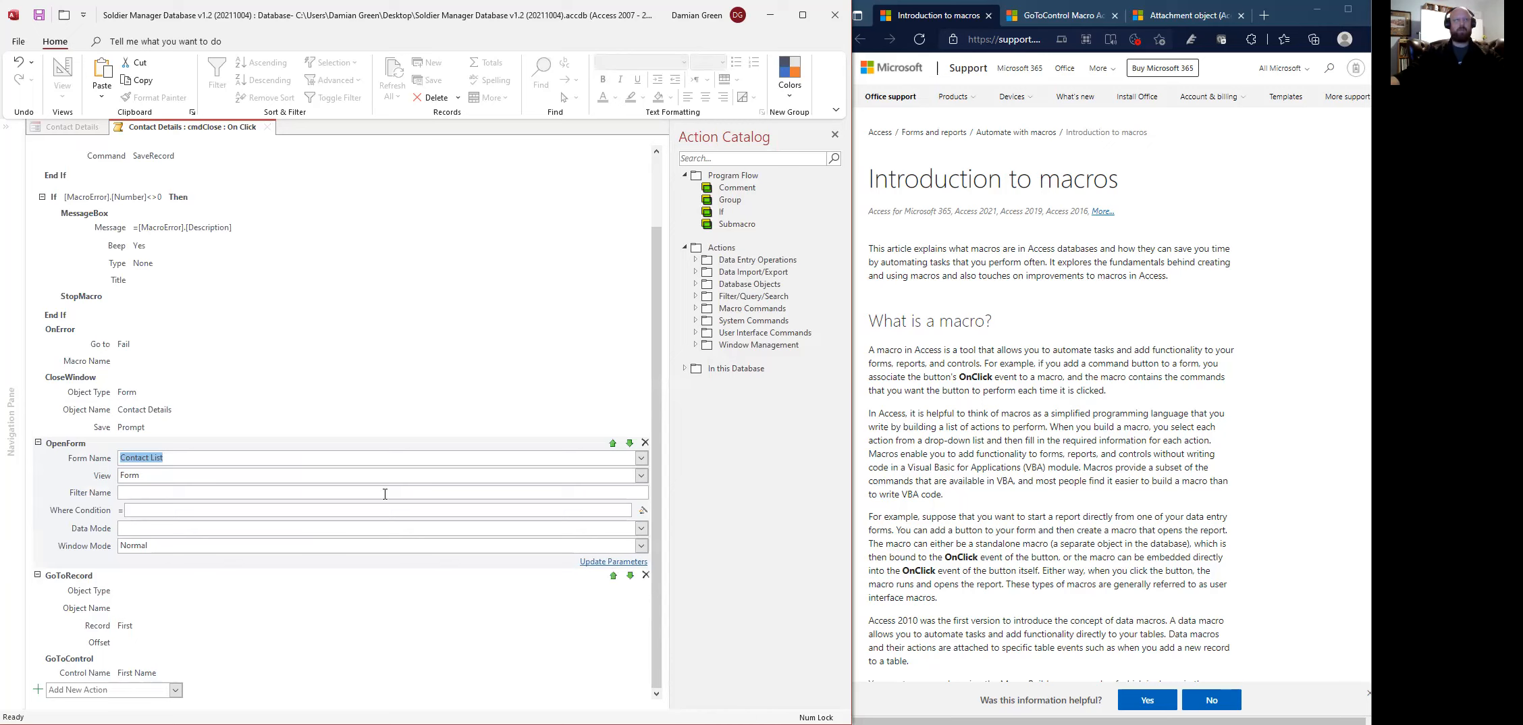
pyautogui.rightClick(200, 133)
pyautogui.click(226, 160)
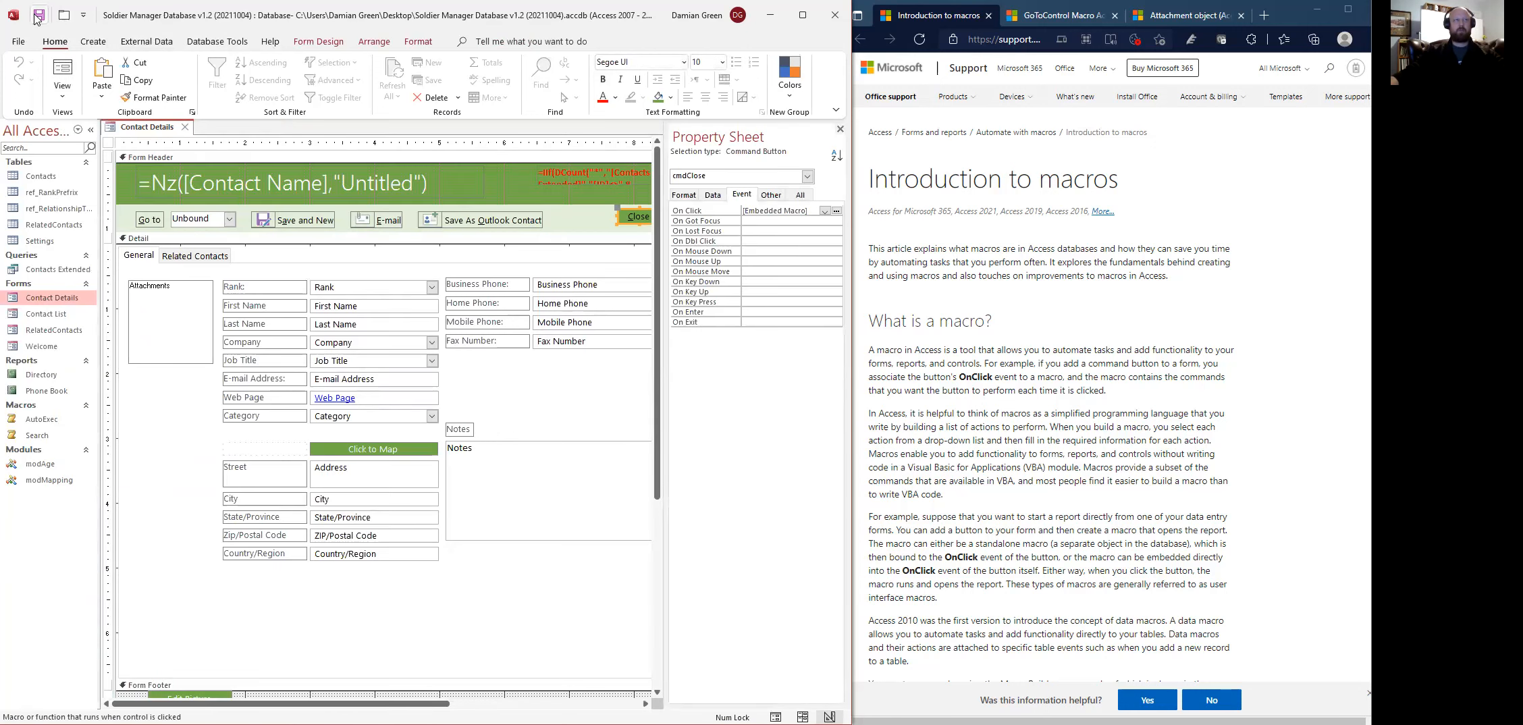
# - In Form View, close Contact Details to confirm the Contact List form opens
pyautogui.click(63, 74)
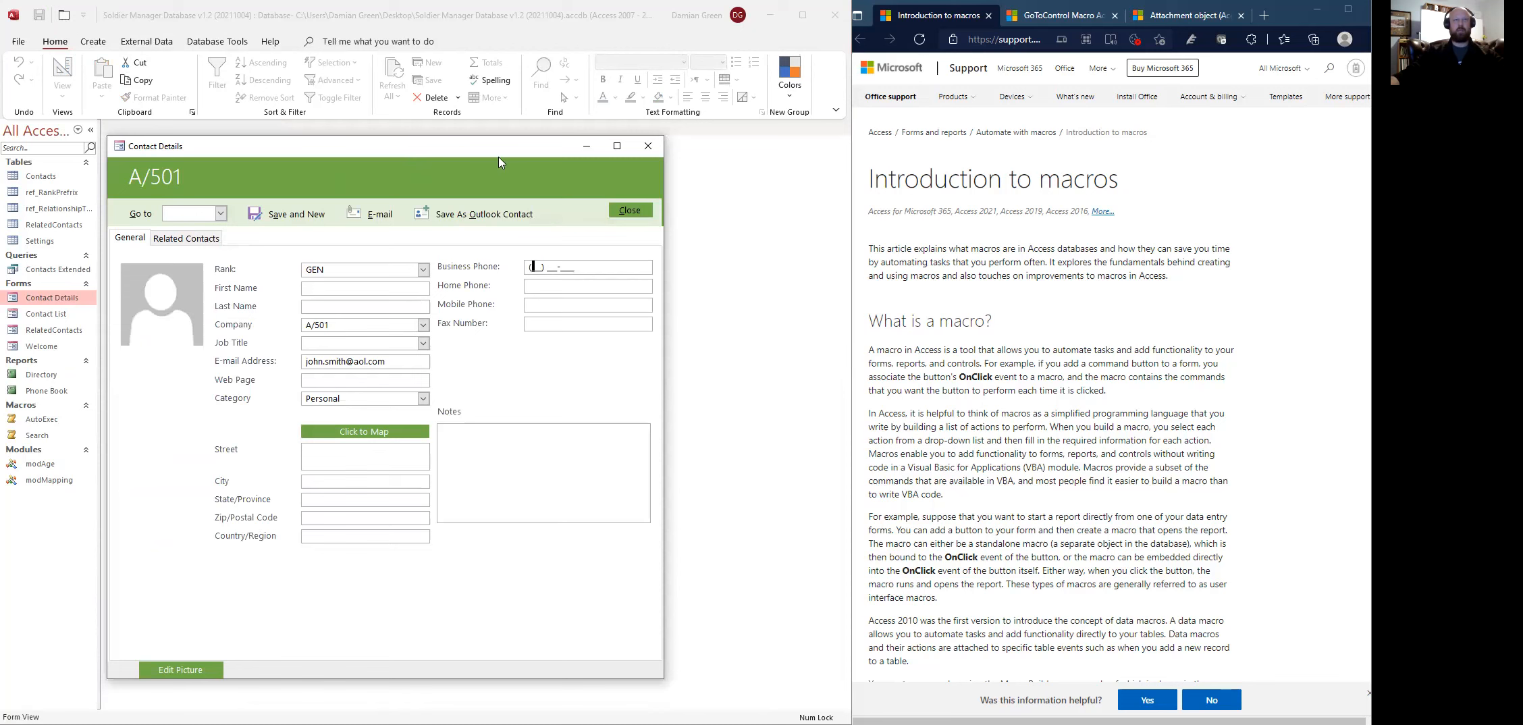
pyautogui.moveTo(500, 160); pyautogui.dragTo(596, 166)
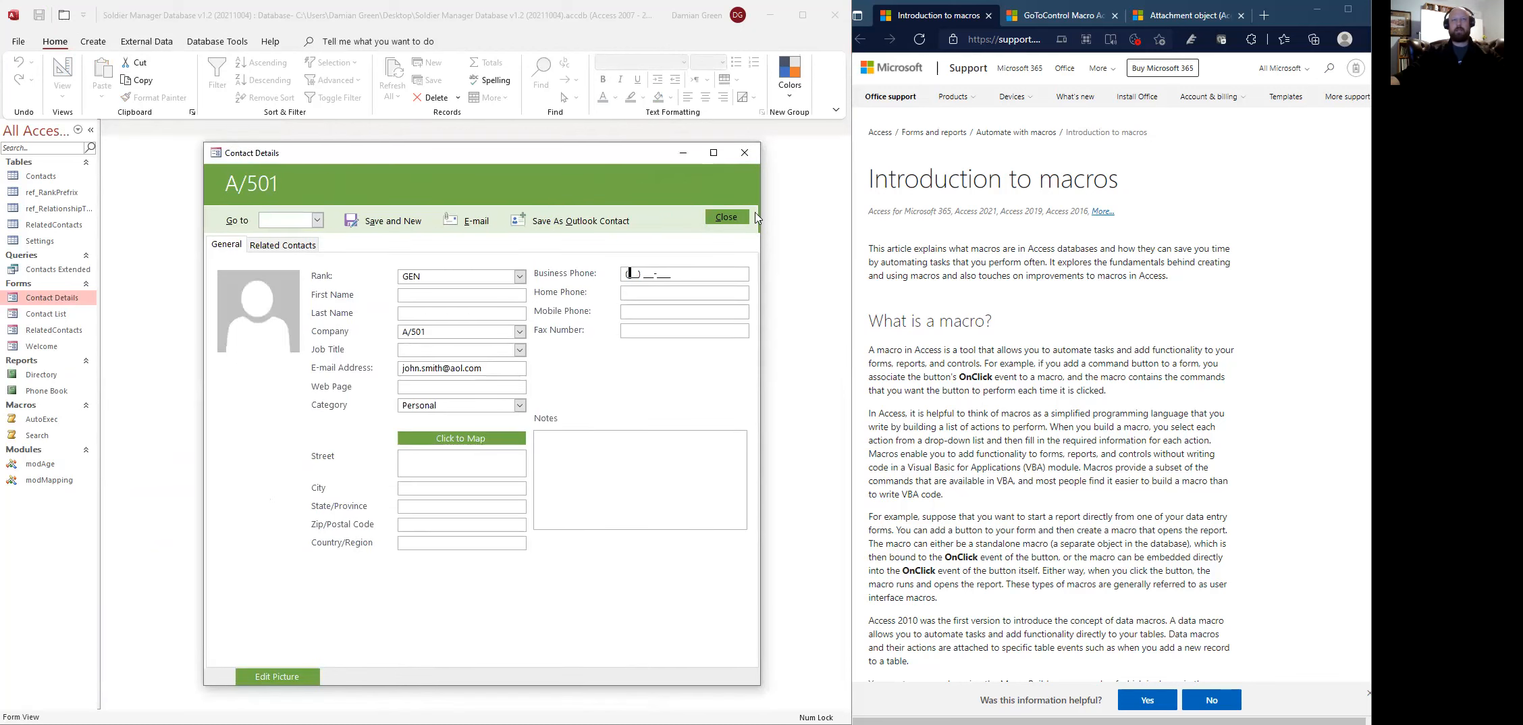
pyautogui.click(736, 219)
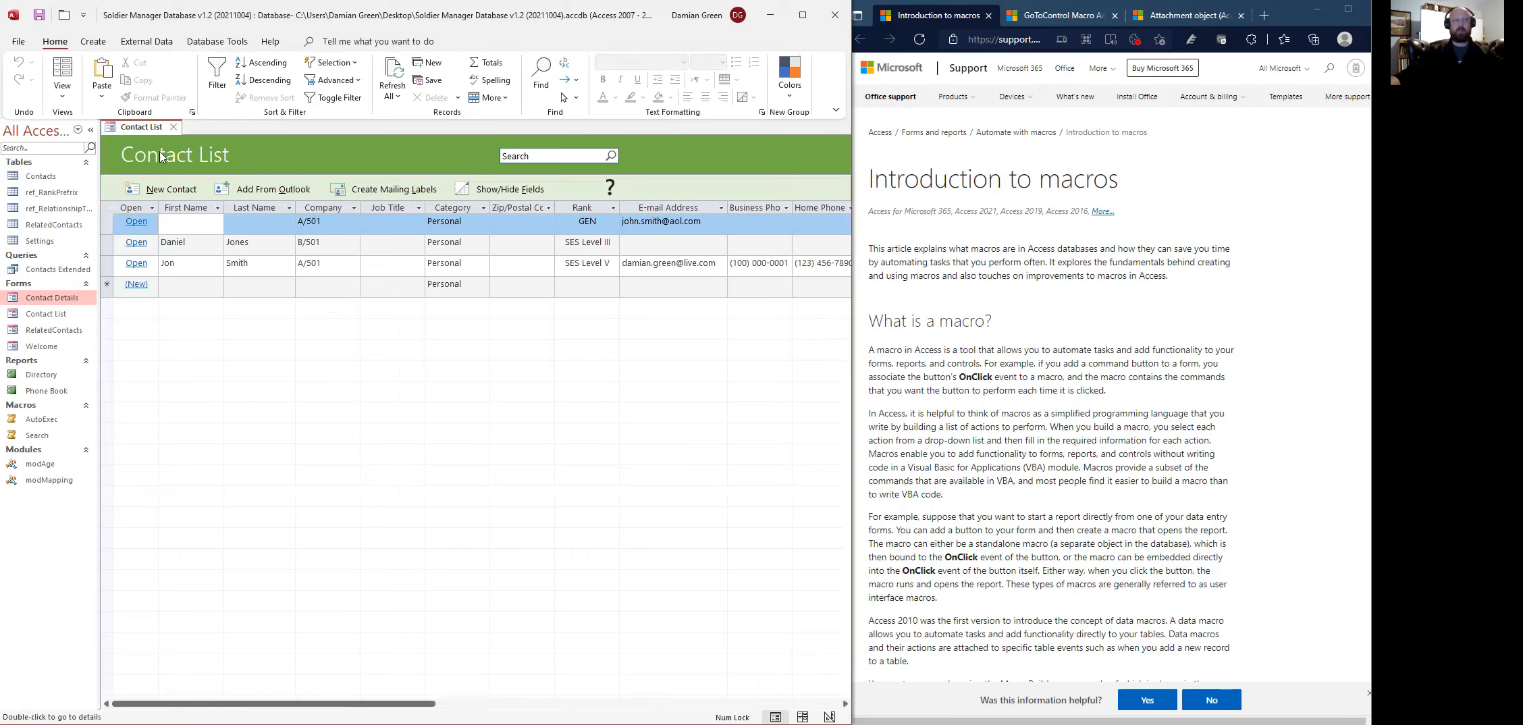
# - Open the first contact's details, close them, then close the Contact List form
pyautogui.click(137, 222)
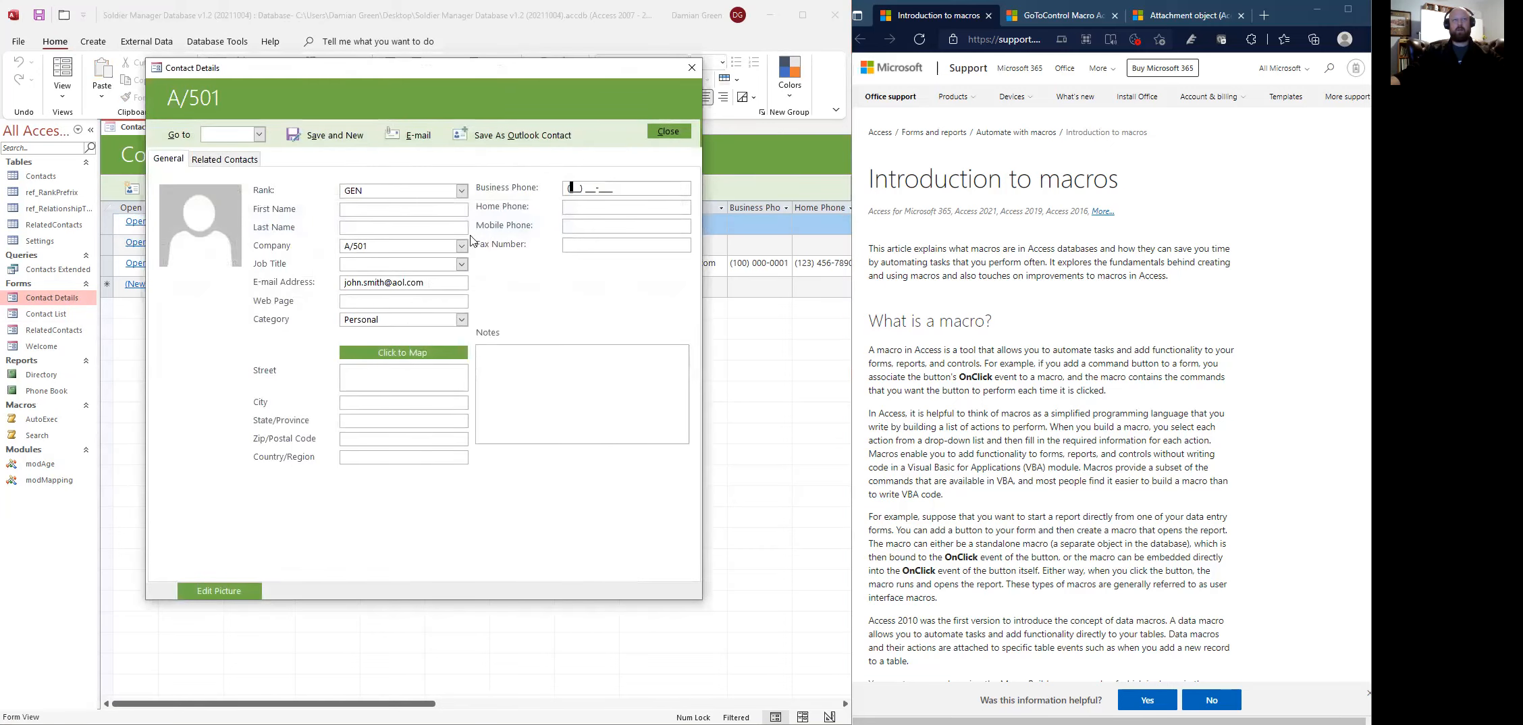
pyautogui.click(668, 132)
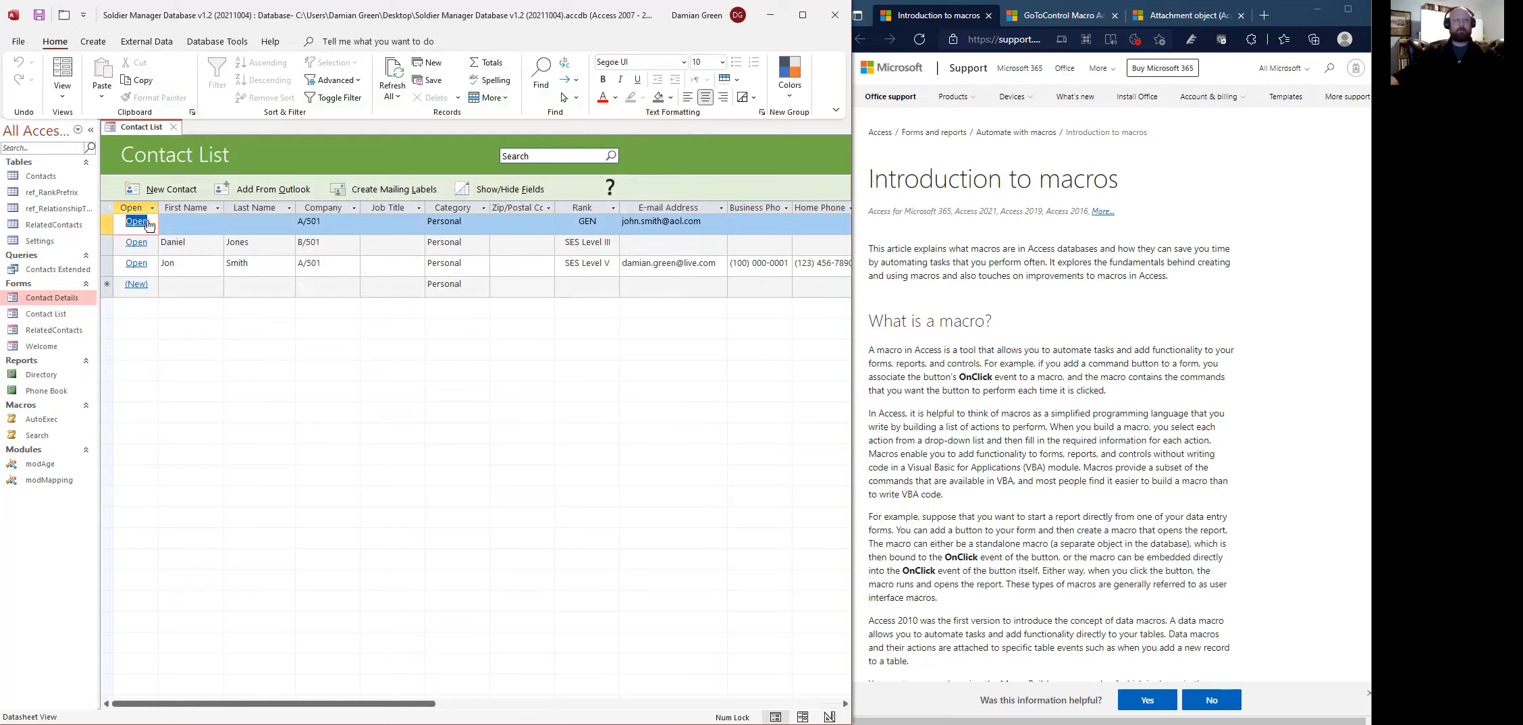
pyautogui.click(174, 128)
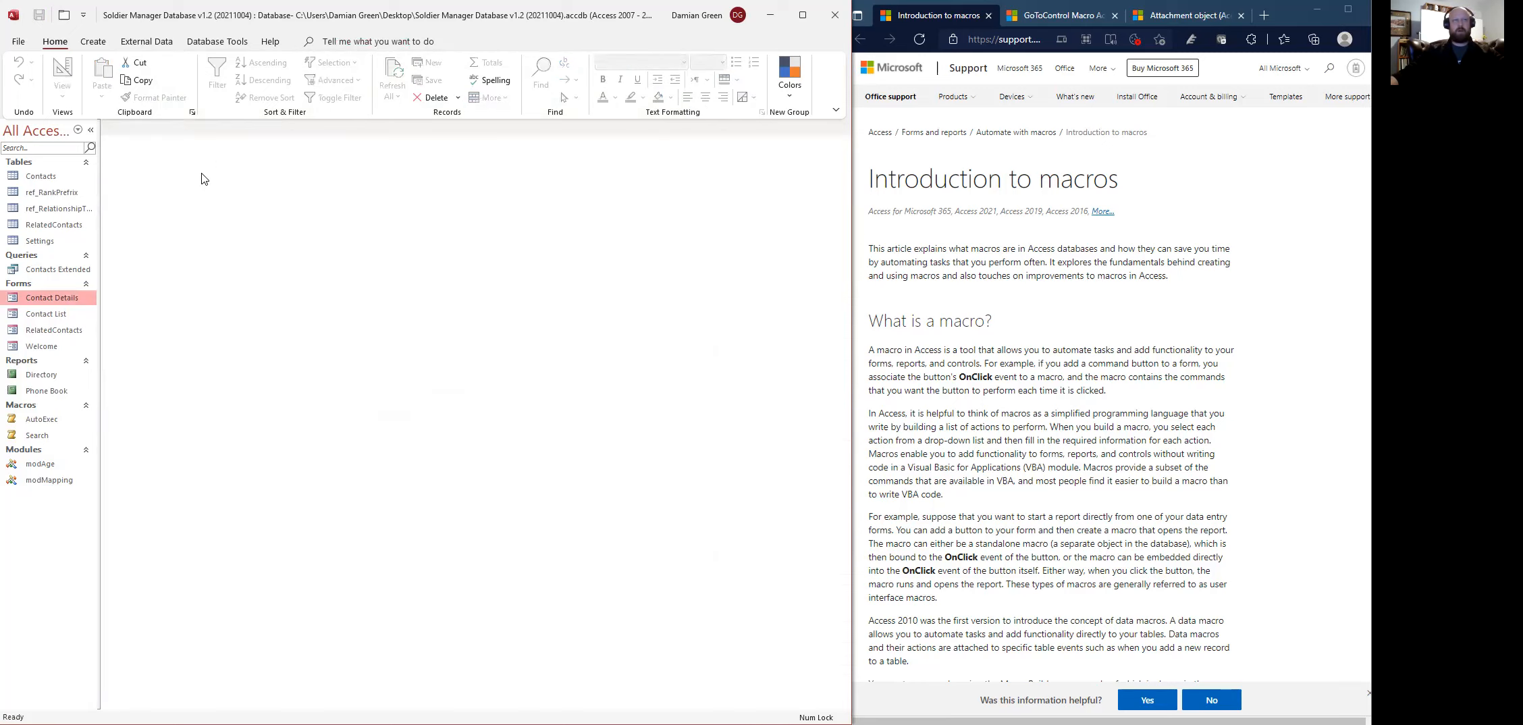
# - Reopen the Contact Details form in Design view
pyautogui.rightClick(56, 307)
pyautogui.click(88, 349)
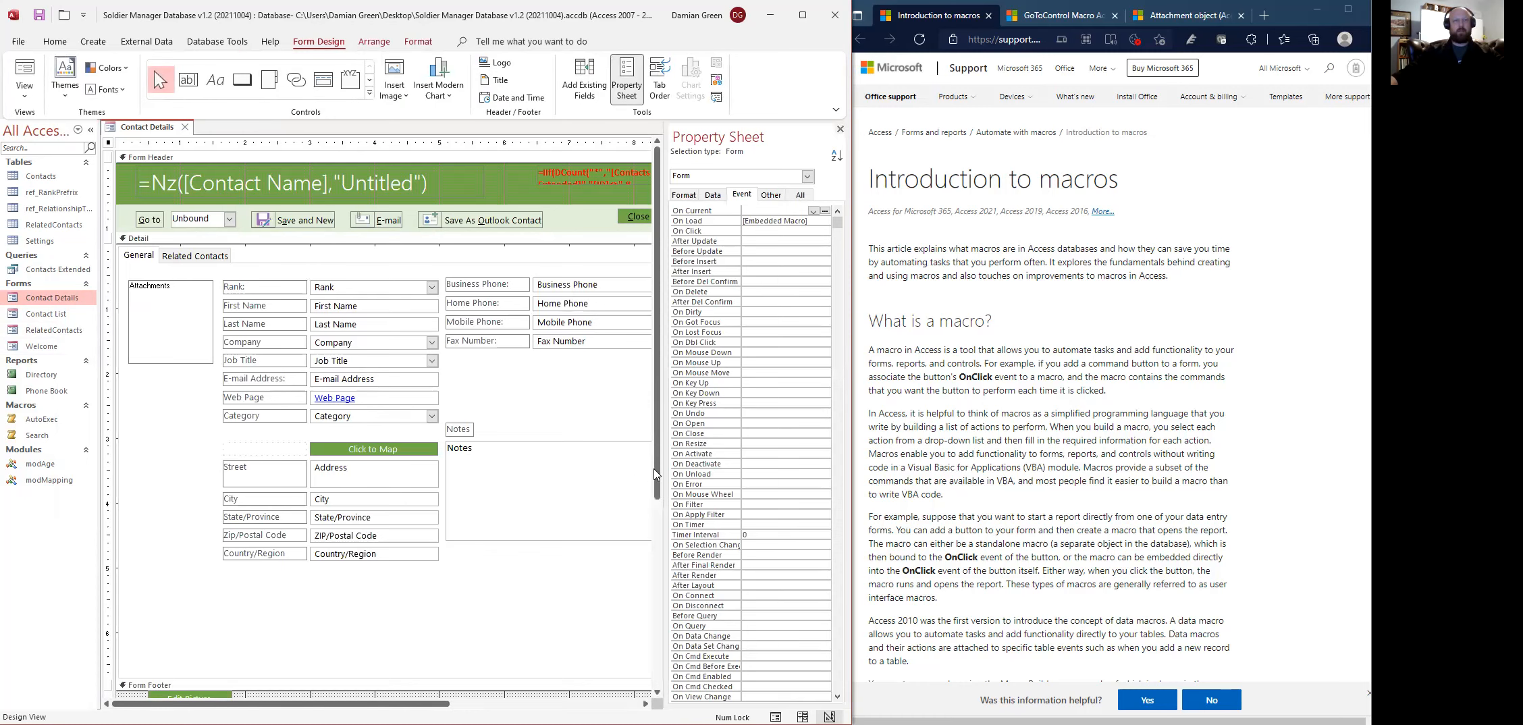
pyautogui.moveTo(658, 470); pyautogui.dragTo(659, 510)
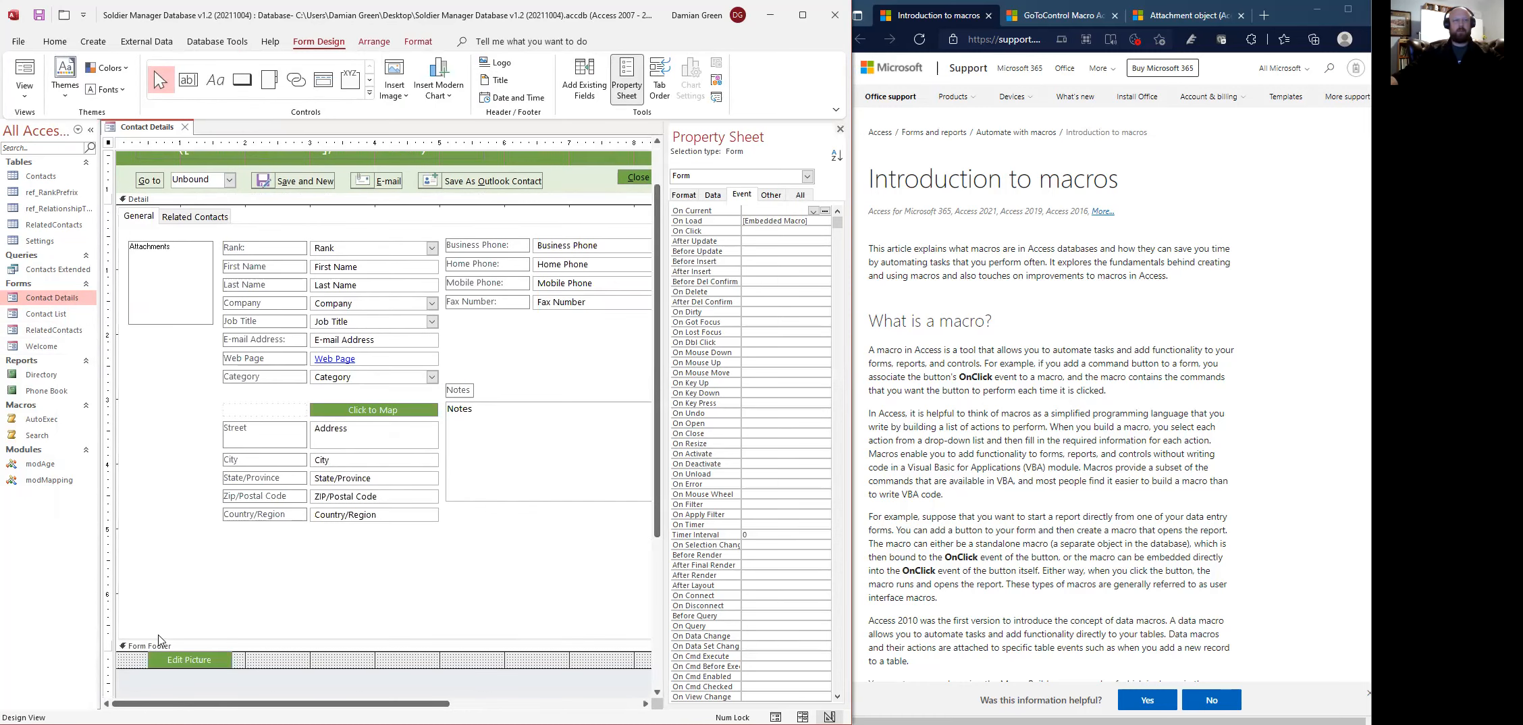
# - Move the Edit Picture button from the footer to just under the photo box and collapse the footer to zero height
pyautogui.moveTo(173, 665); pyautogui.dragTo(152, 413)
pyautogui.moveTo(433, 669); pyautogui.dragTo(433, 652)
pyautogui.moveTo(658, 386); pyautogui.dragTo(657, 340)
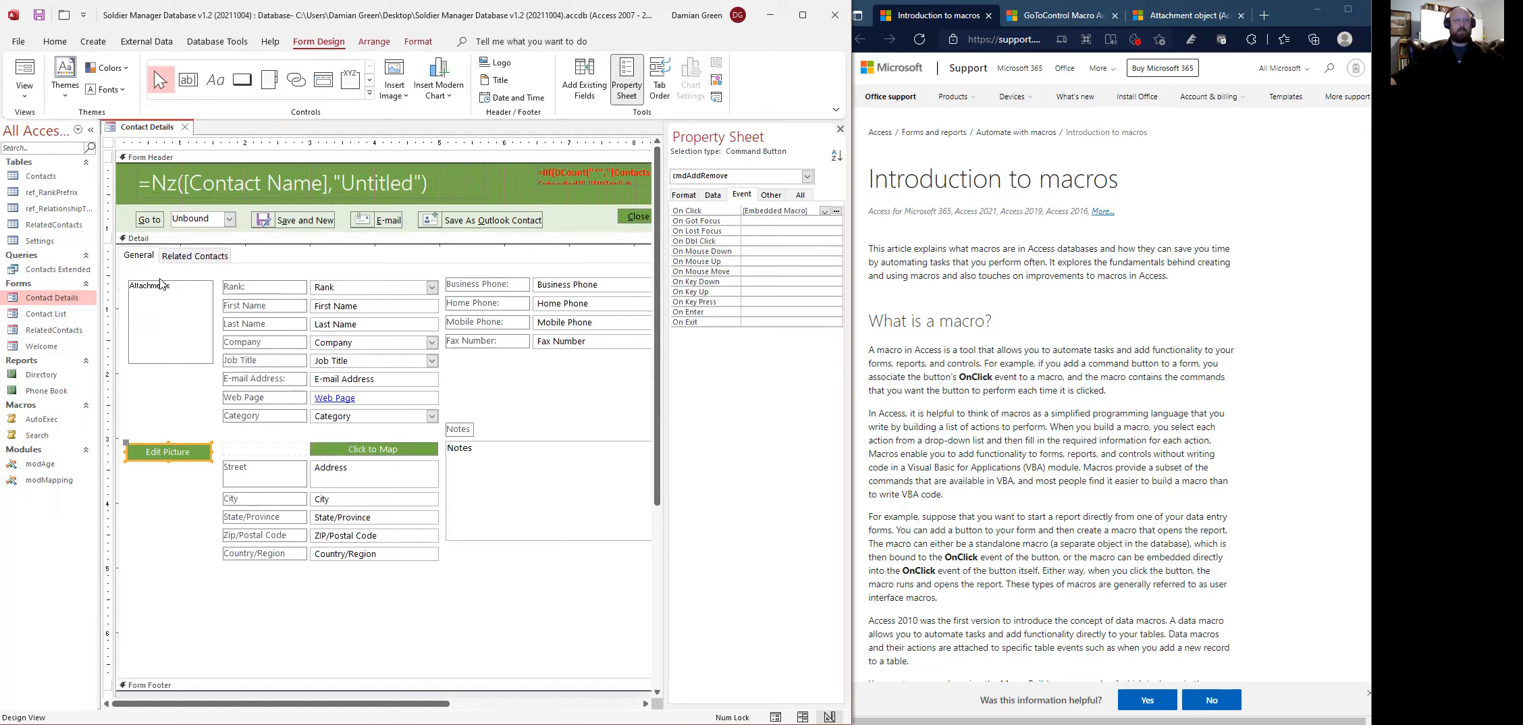
pyautogui.click(177, 263)
pyautogui.click(142, 261)
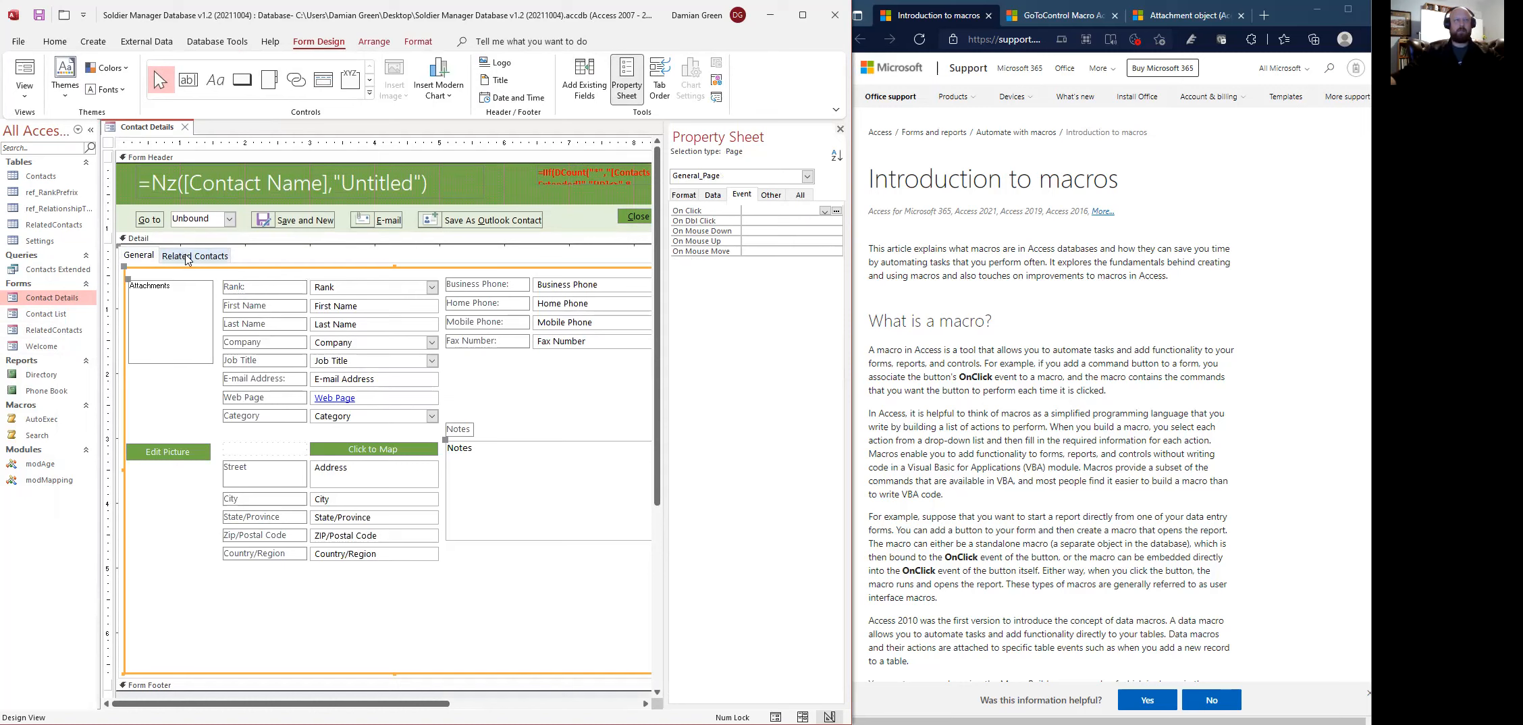
pyautogui.moveTo(181, 459); pyautogui.dragTo(183, 454)
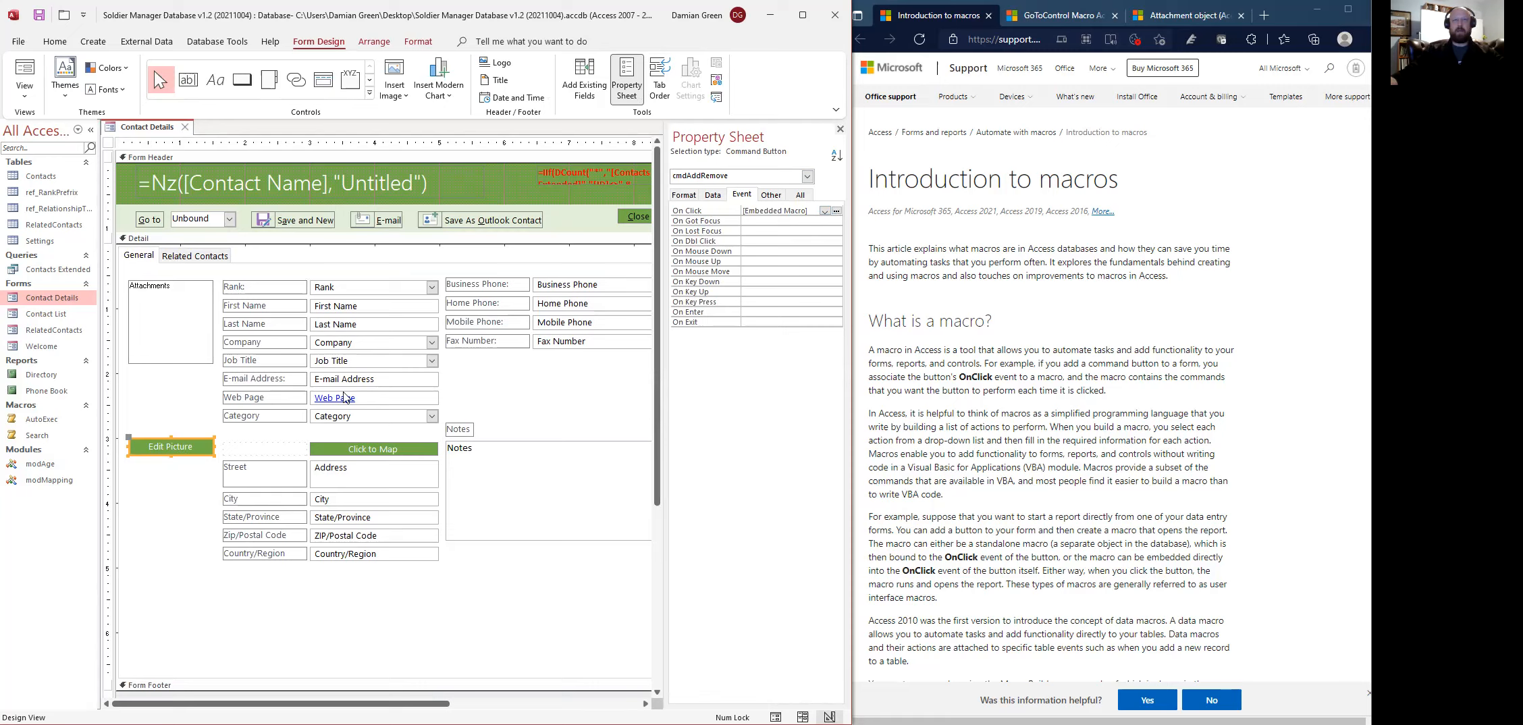
pyautogui.click(243, 81)
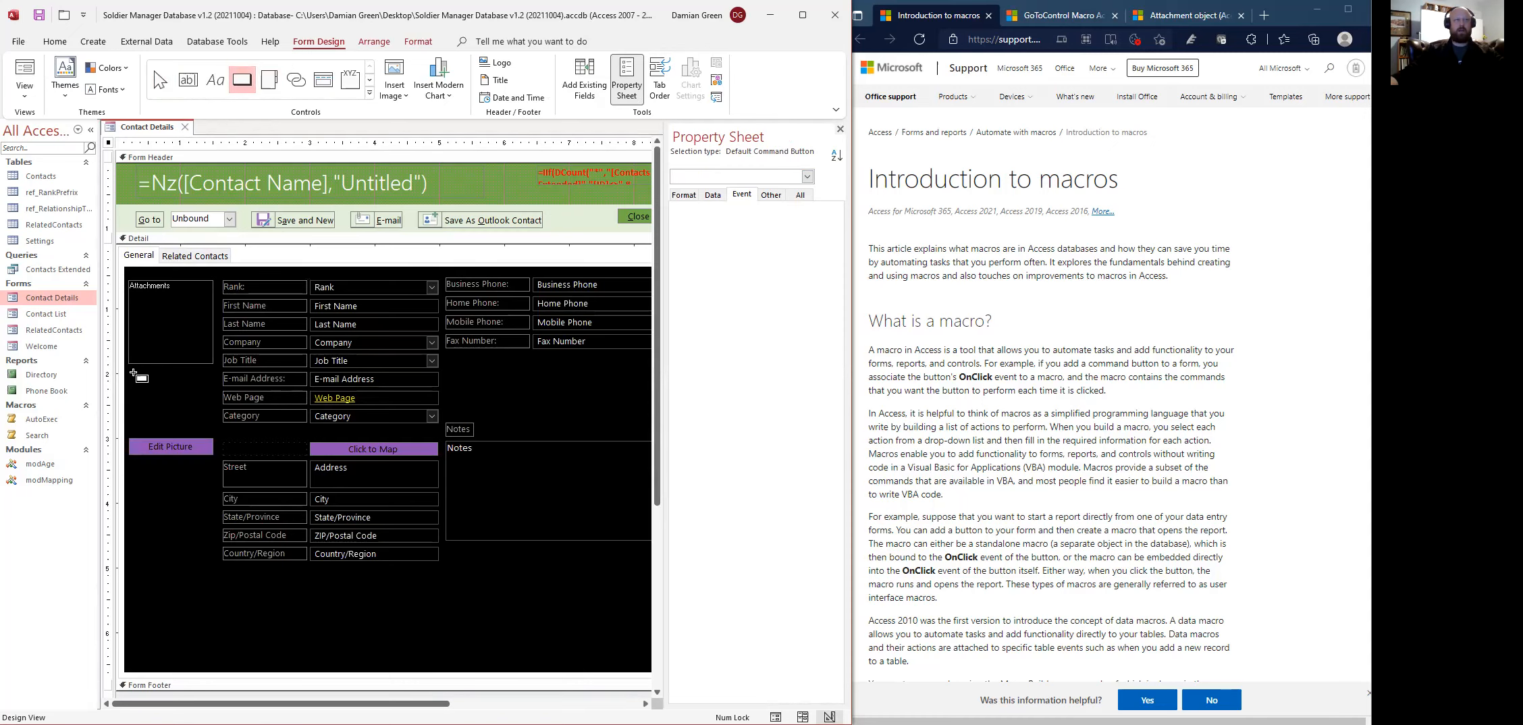
# - Draw a plain command button below the photo box on the General page, cancelling the wizard
pyautogui.click(187, 257)
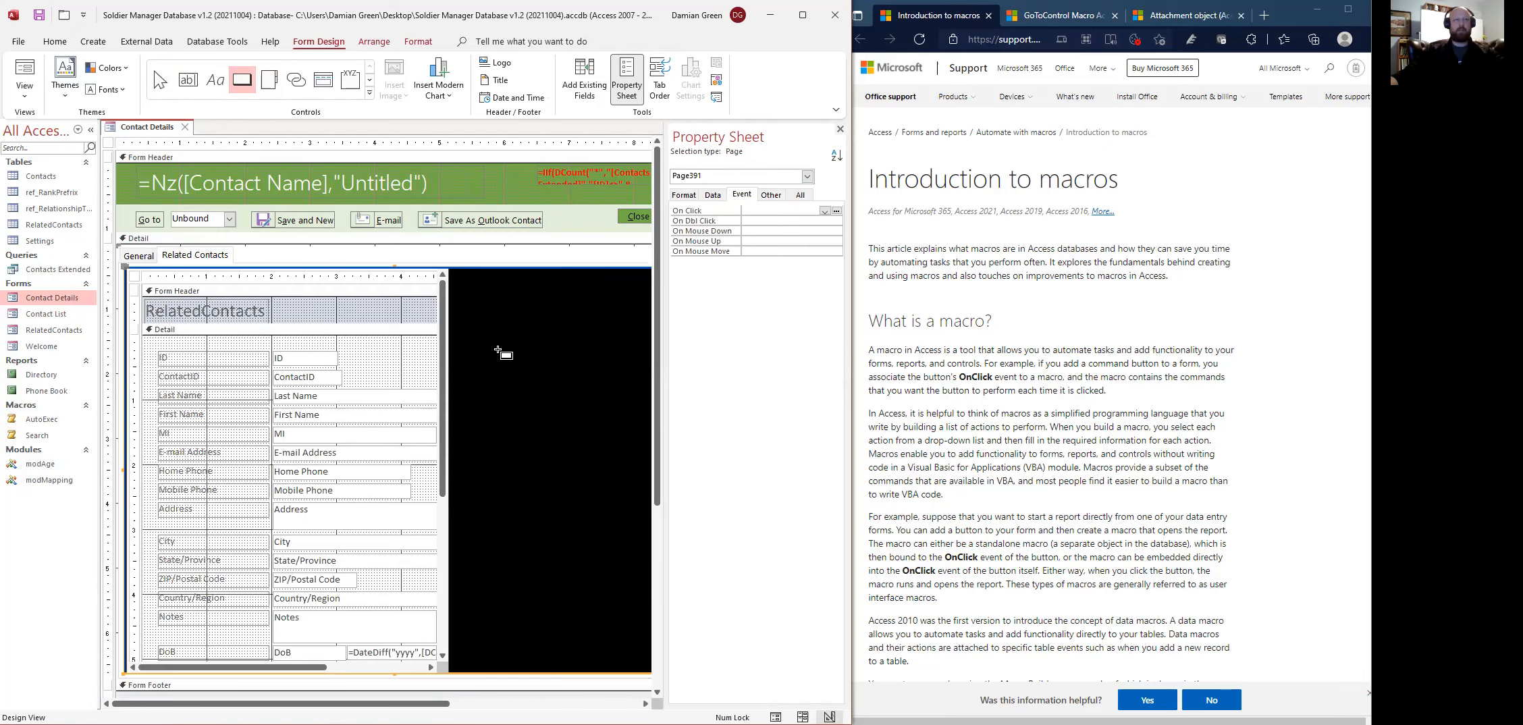
pyautogui.click(144, 258)
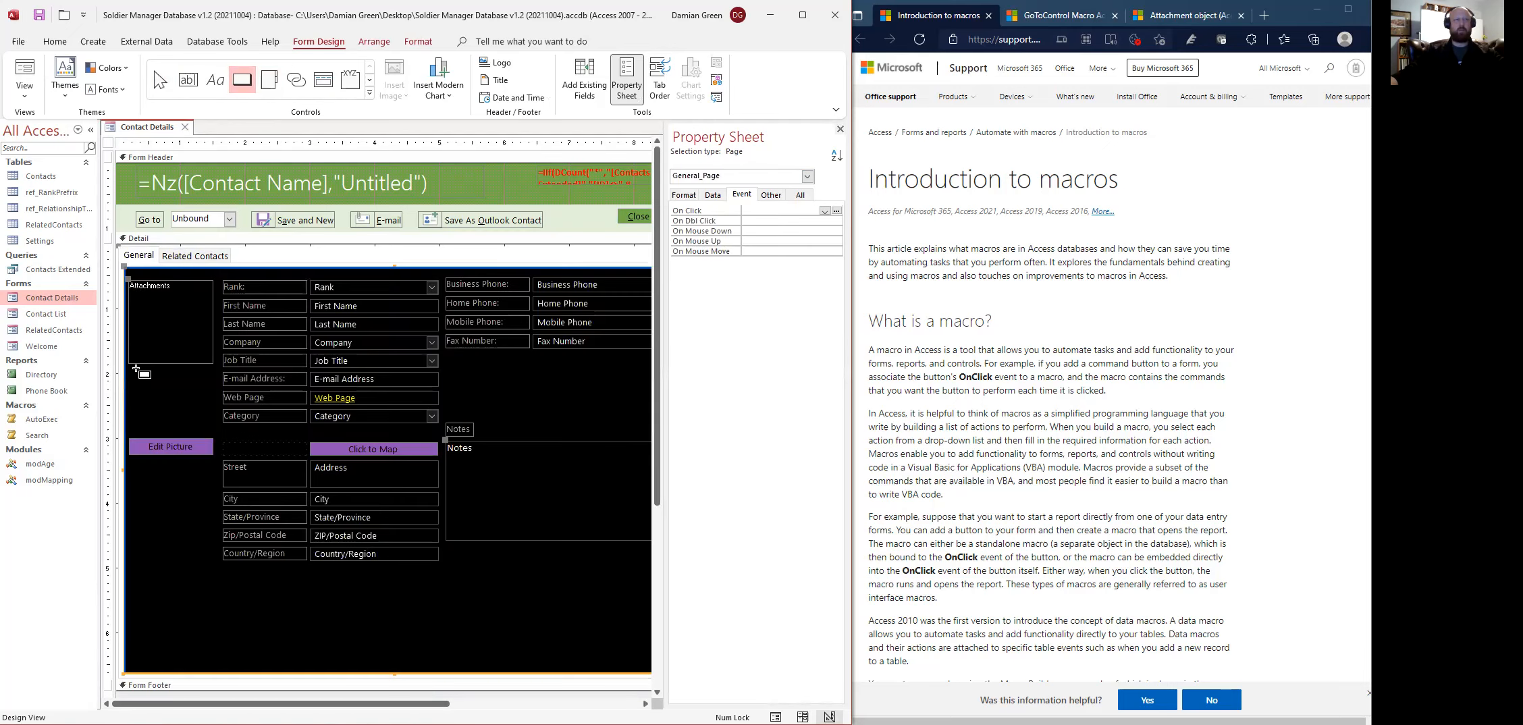
pyautogui.click(137, 373)
pyautogui.moveTo(137, 373); pyautogui.dragTo(213, 393)
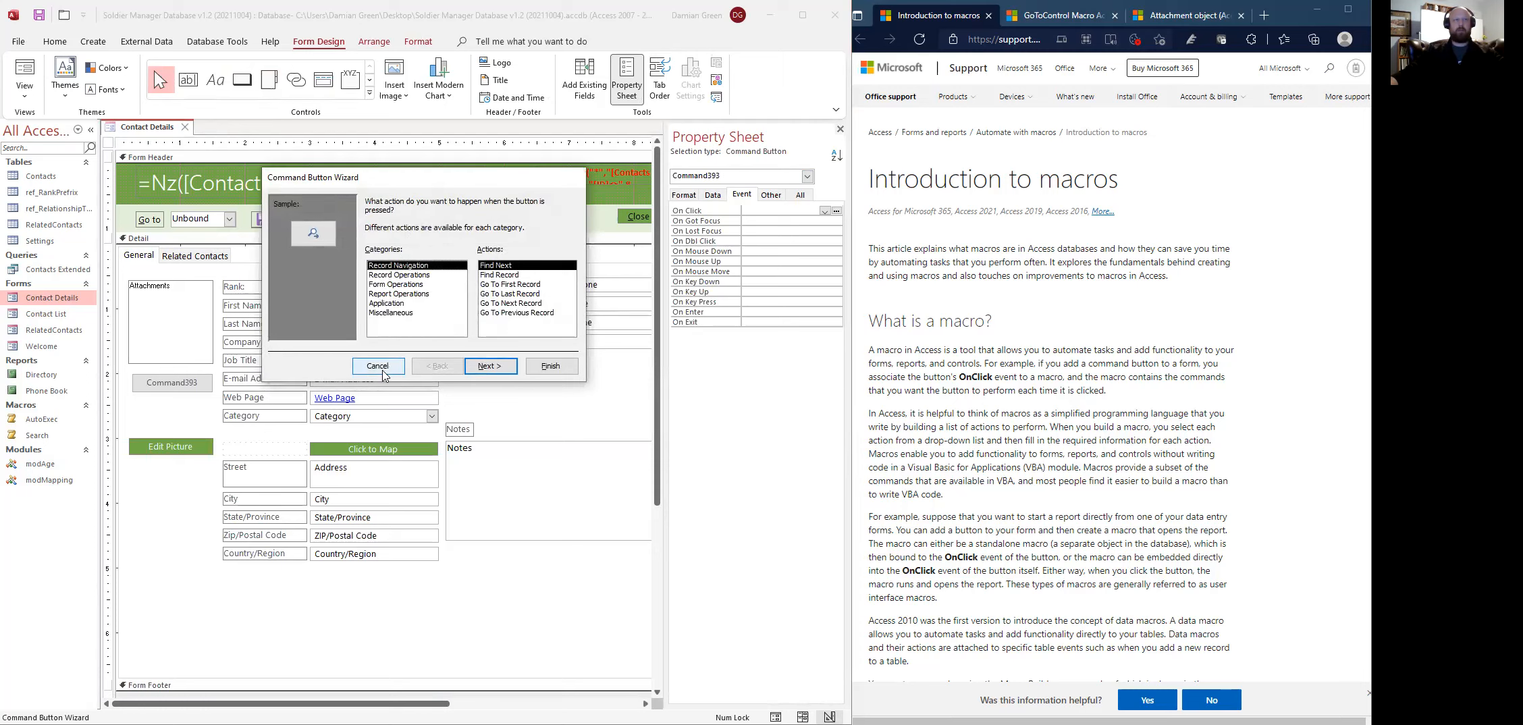
pyautogui.click(386, 313)
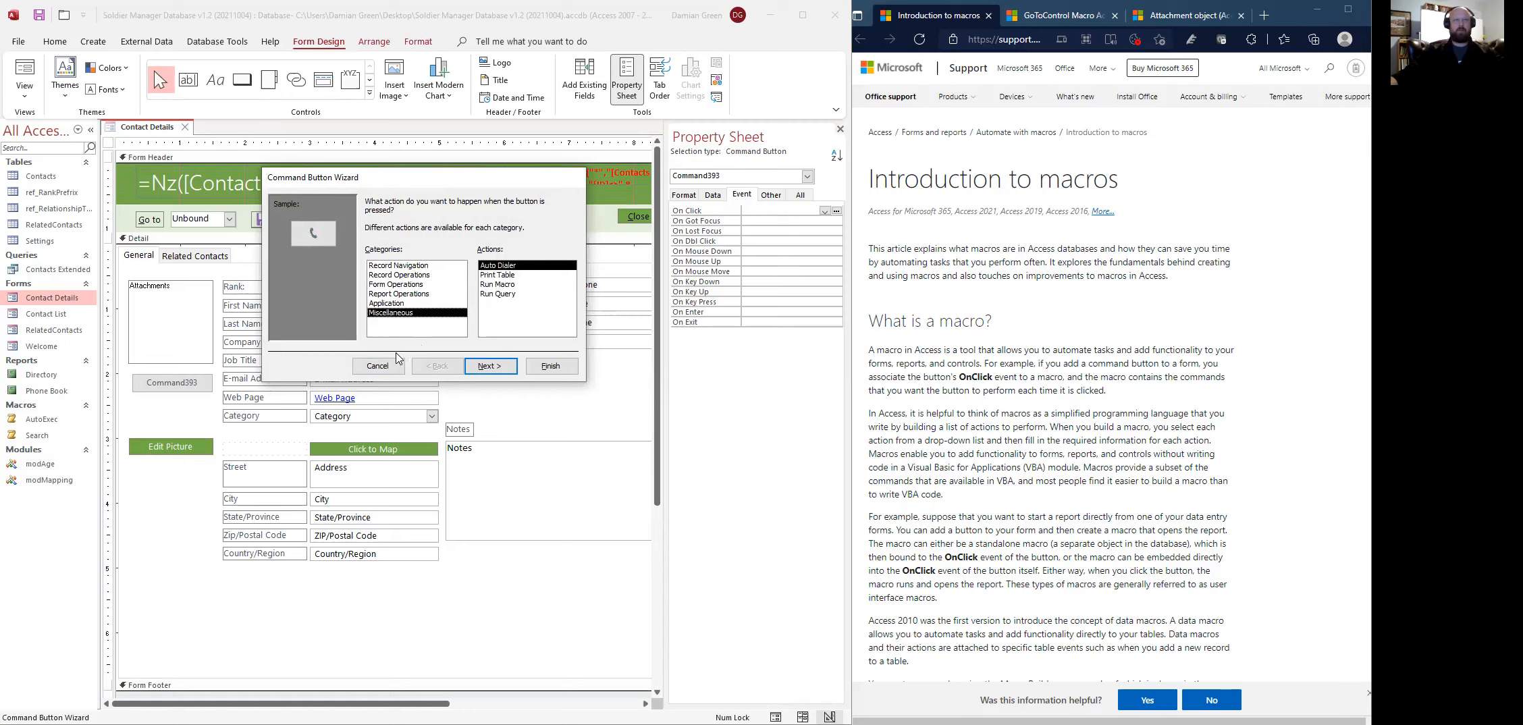
pyautogui.click(377, 365)
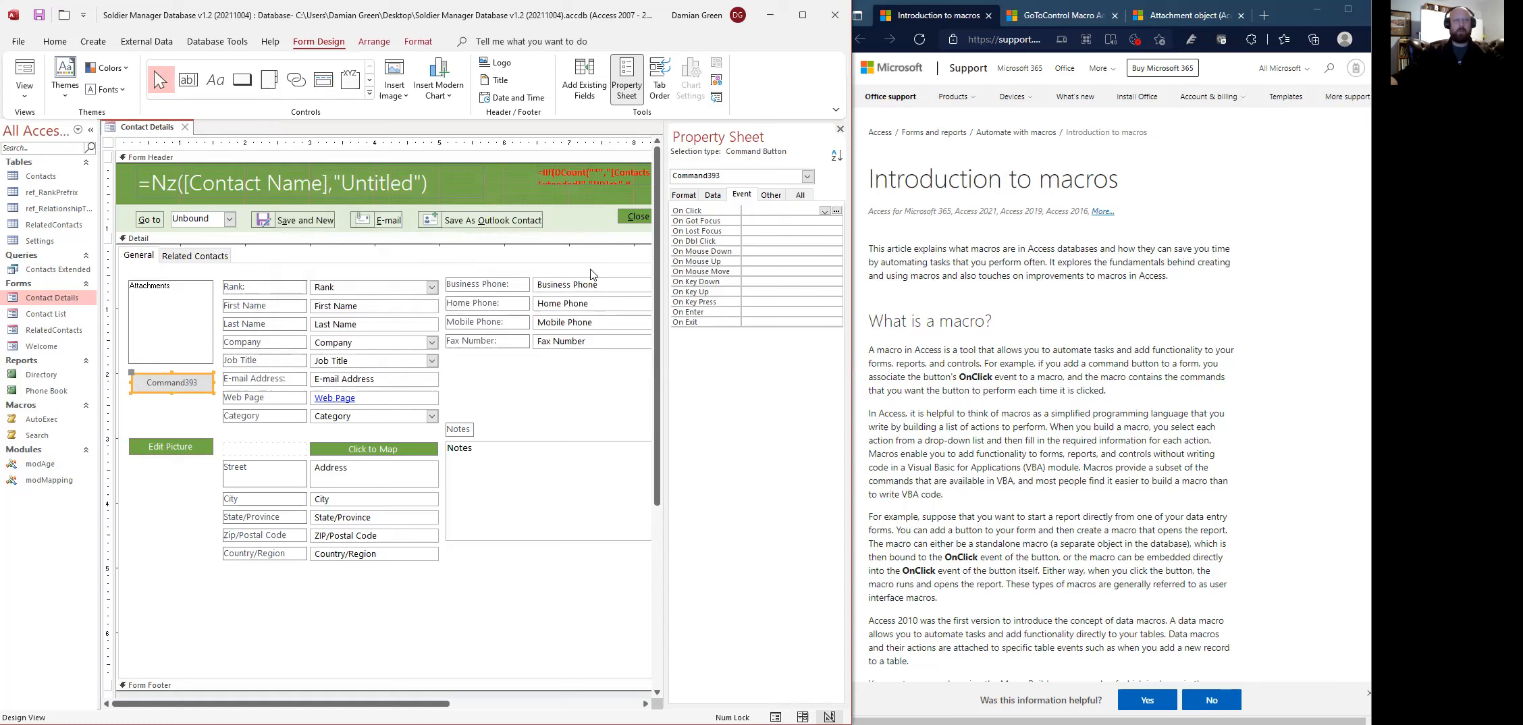
# - Change the new button's caption from Command393 to 'Edit Picture', then view the old green button's events
pyautogui.click(800, 195)
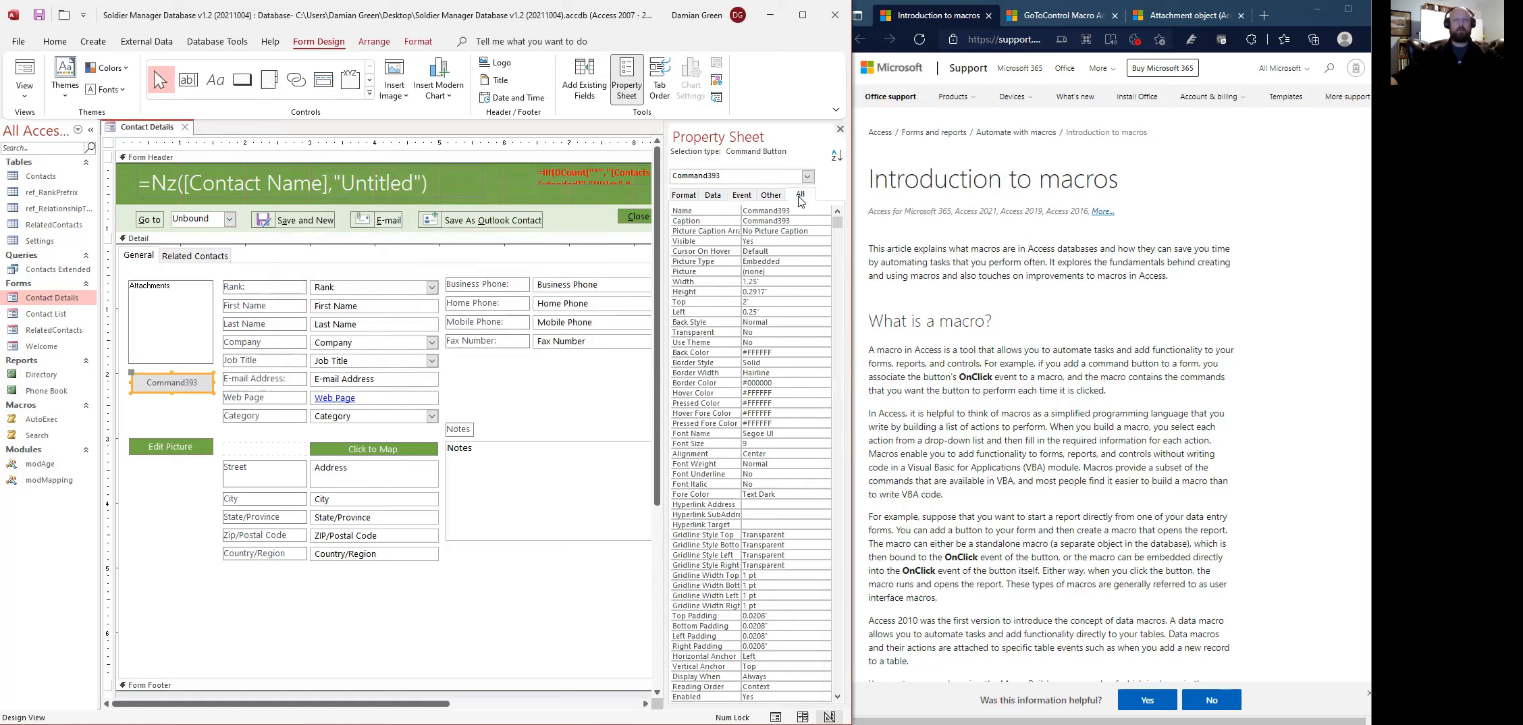
pyautogui.click(807, 215)
pyautogui.click(742, 220)
pyautogui.press('Delete')
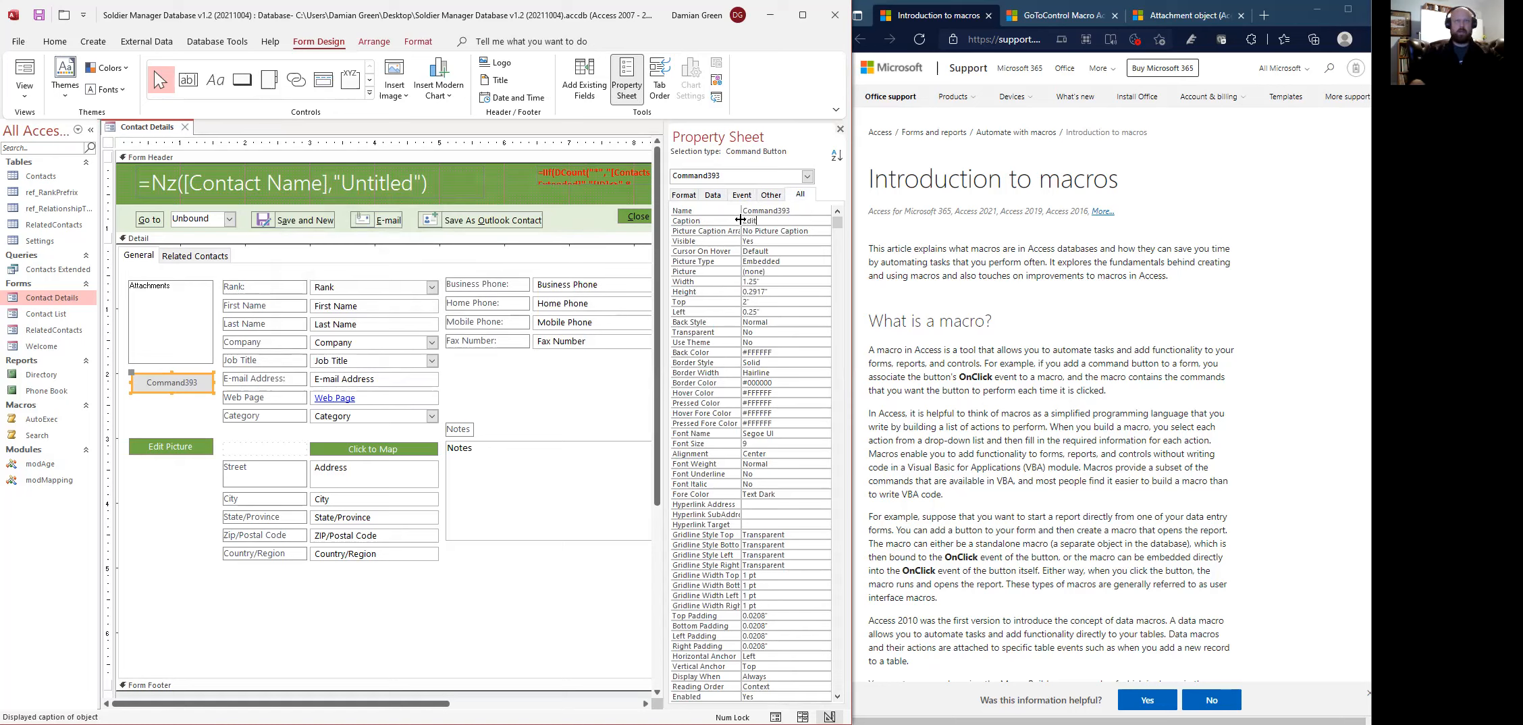
pyautogui.write('Edit Picture')
pyautogui.click(810, 231)
pyautogui.click(161, 449)
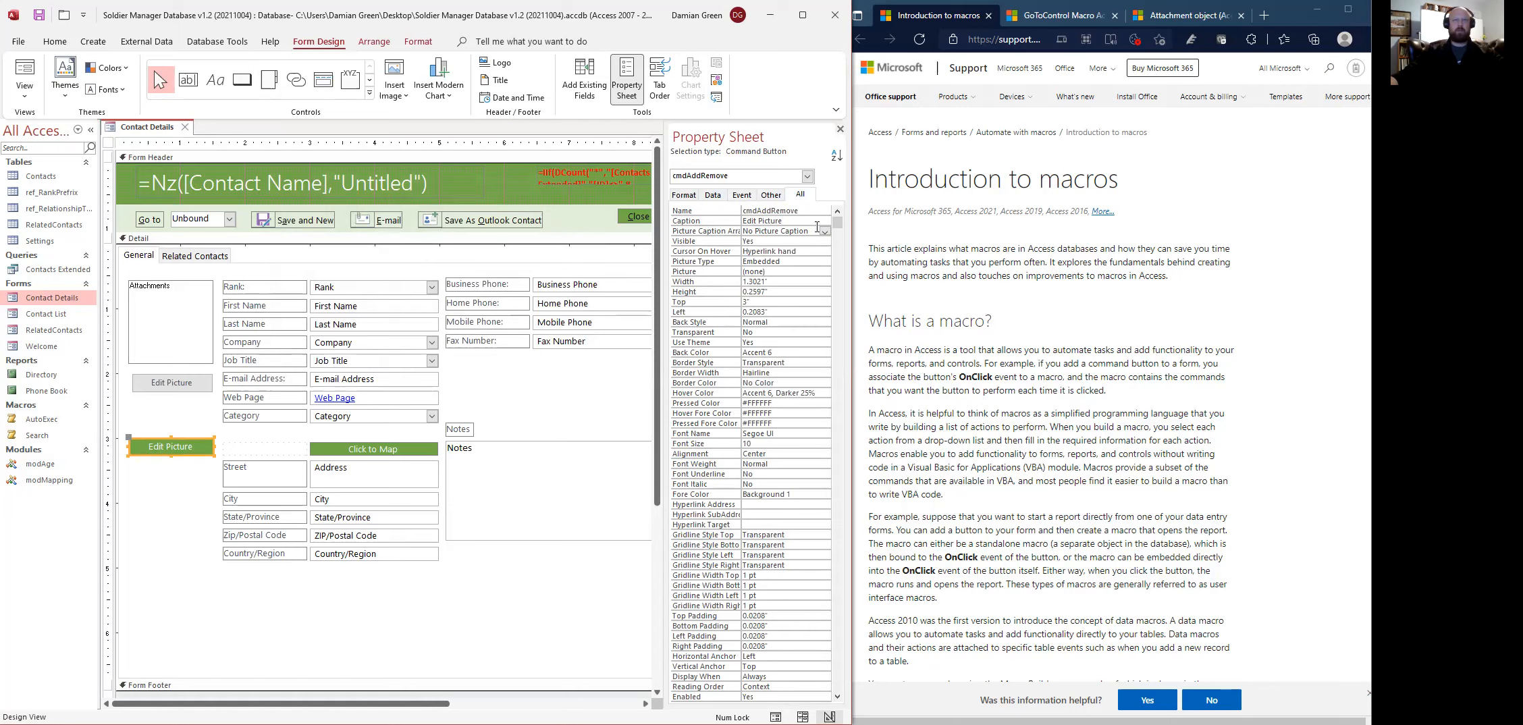
pyautogui.click(741, 195)
# - Open the green button's On Click macro and view the GoToControl Macro Action article
pyautogui.click(835, 211)
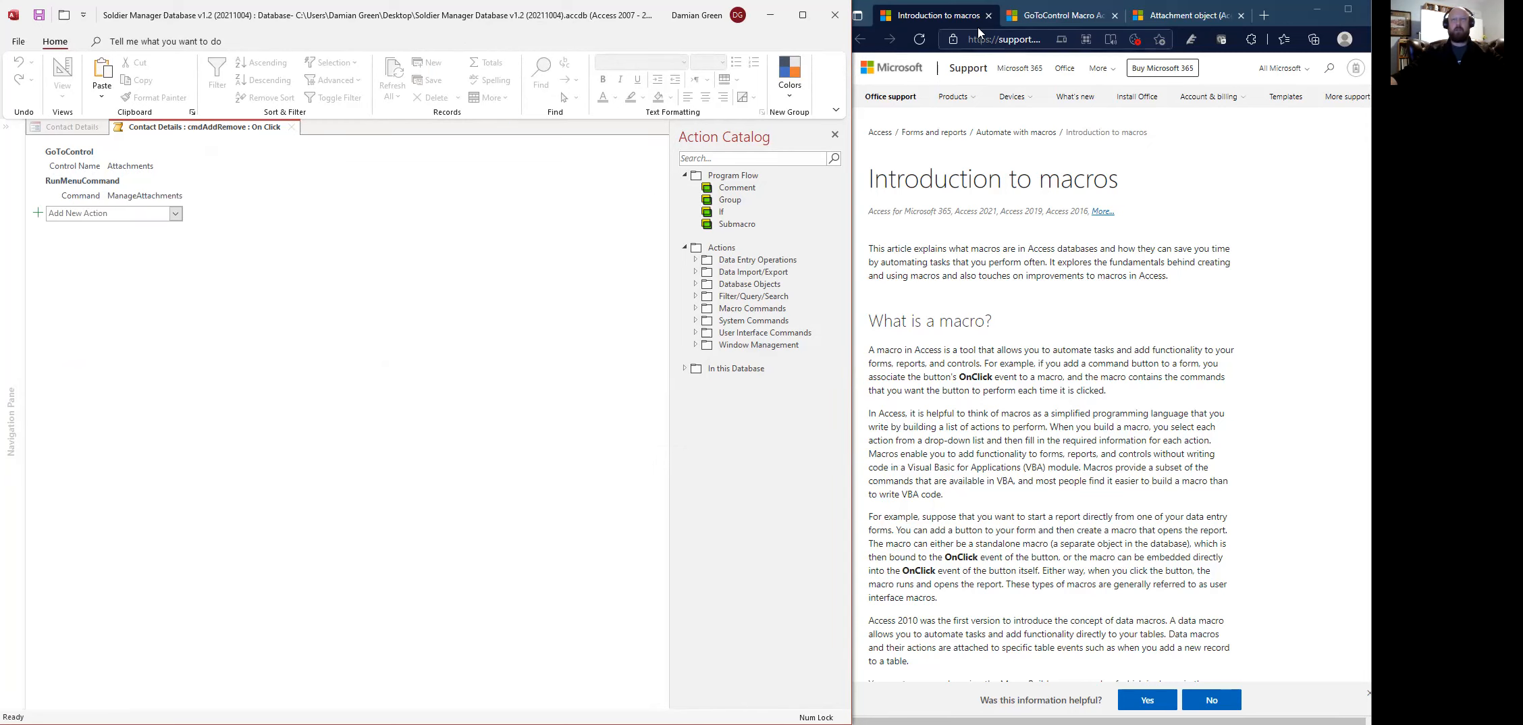
pyautogui.click(1059, 20)
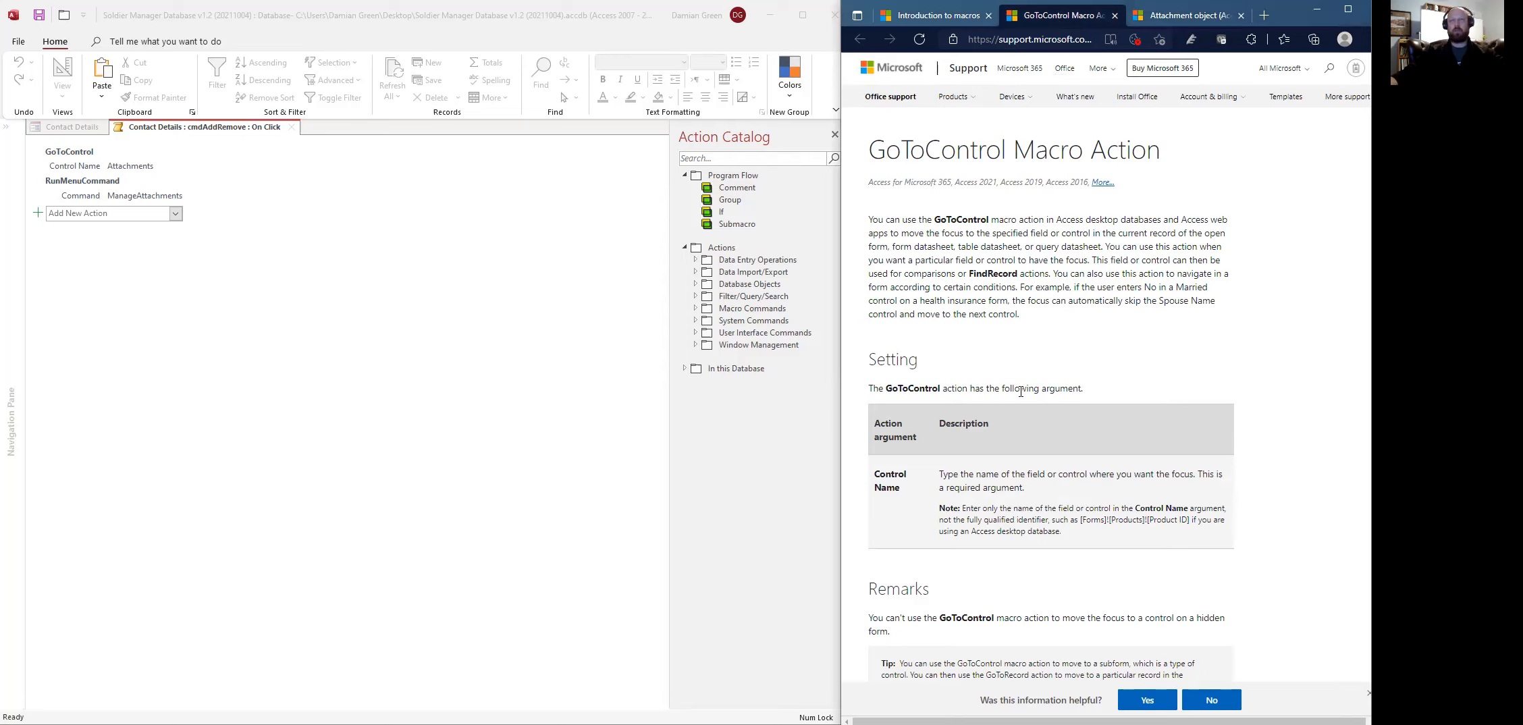
# - Read the Attachment object (Access) article down to its file-compression table
pyautogui.click(1186, 21)
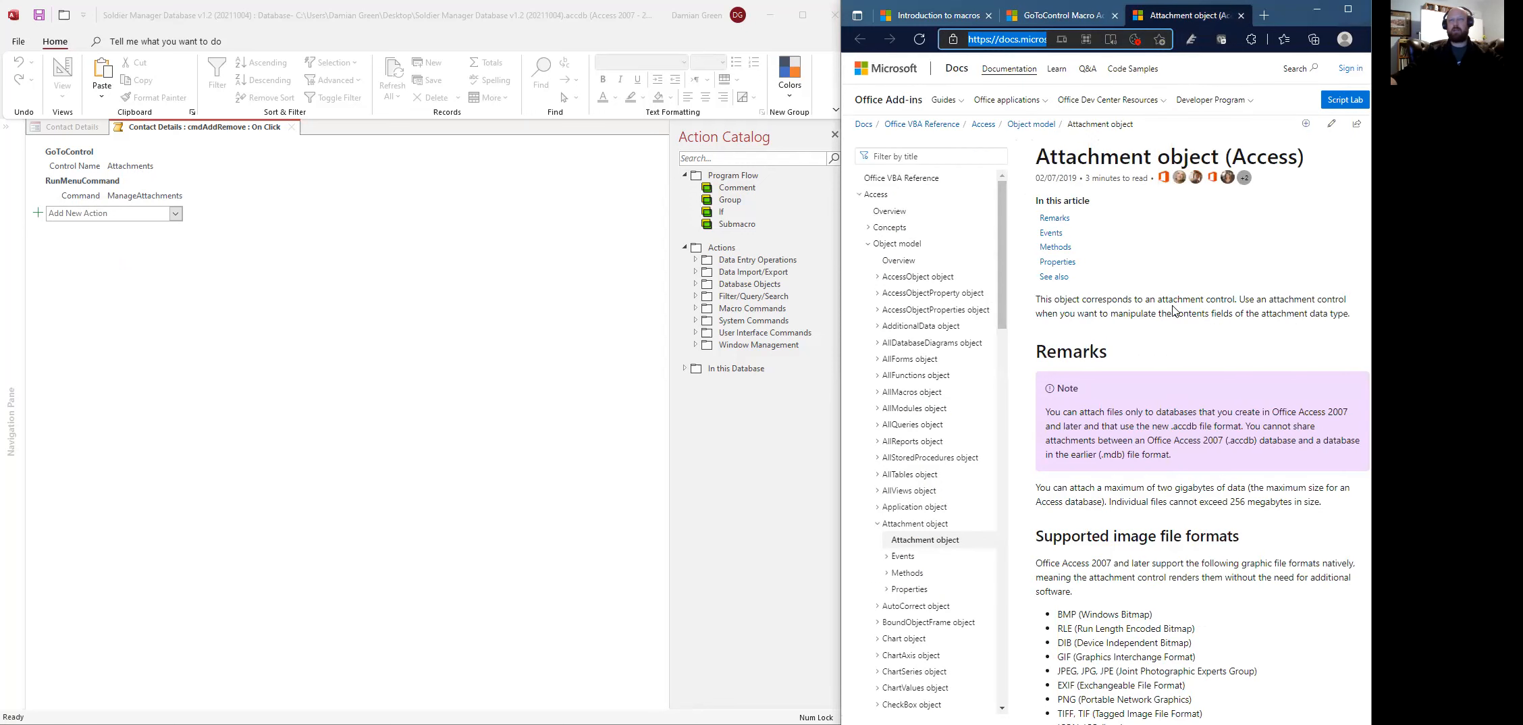
pyautogui.scroll(-5, 1202, 392)
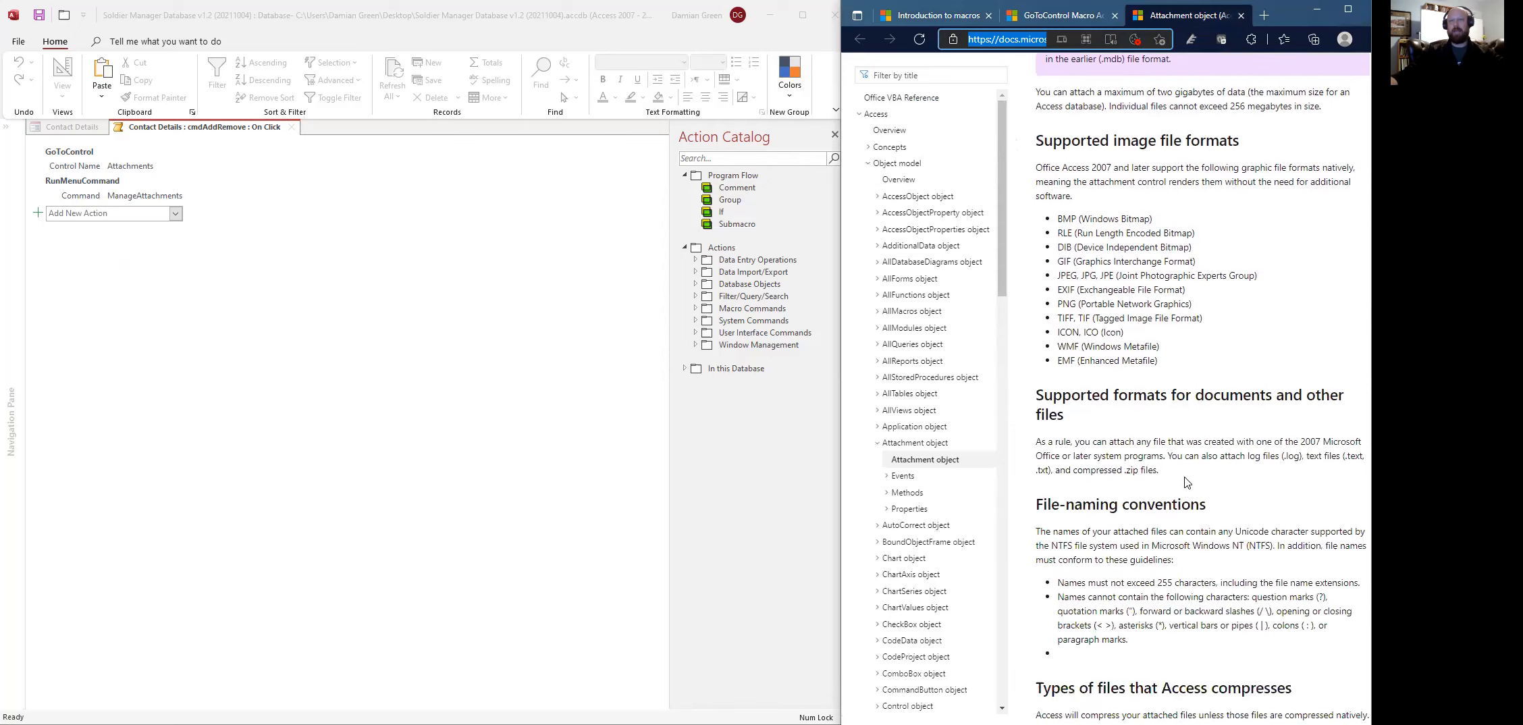
pyautogui.scroll(-3, 1185, 482)
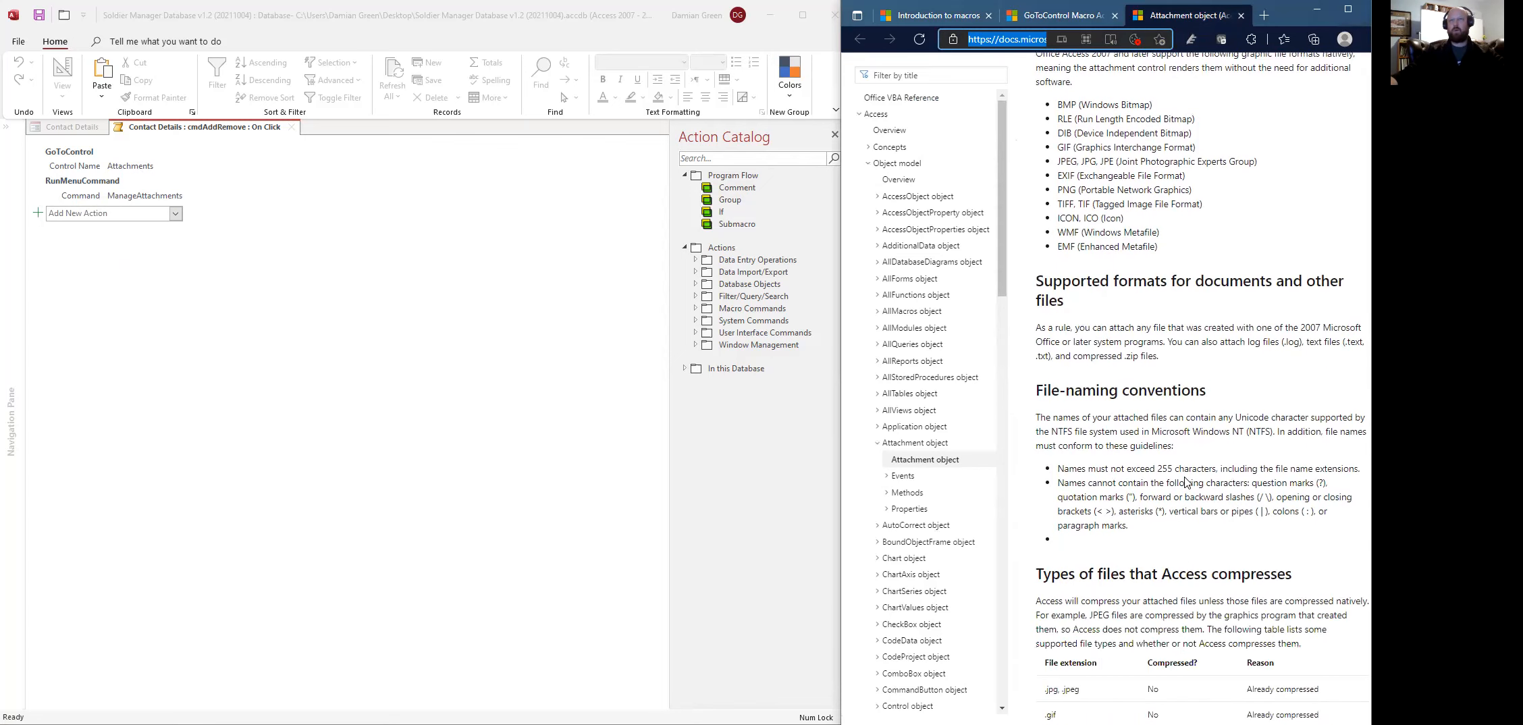
pyautogui.scroll(-3, 1186, 482)
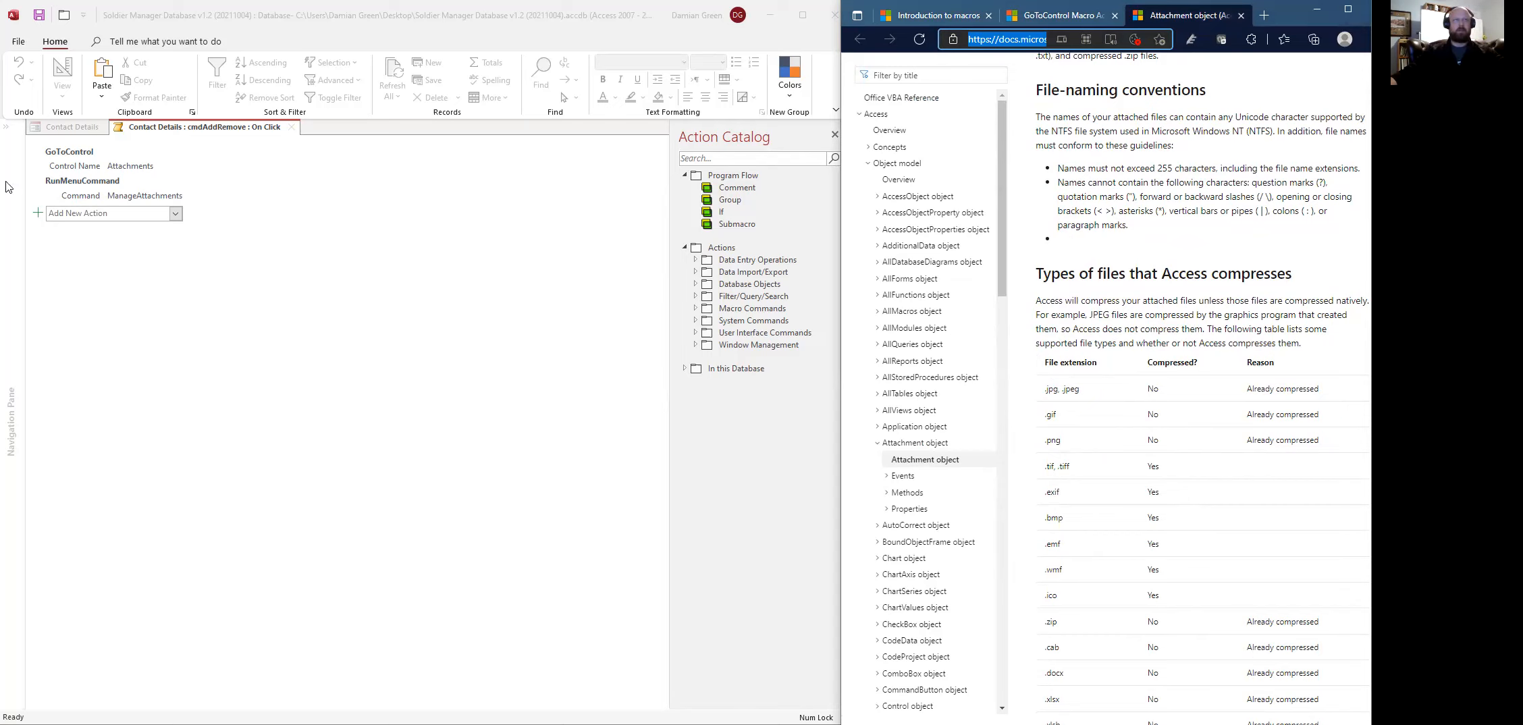
pyautogui.moveTo(78, 166)
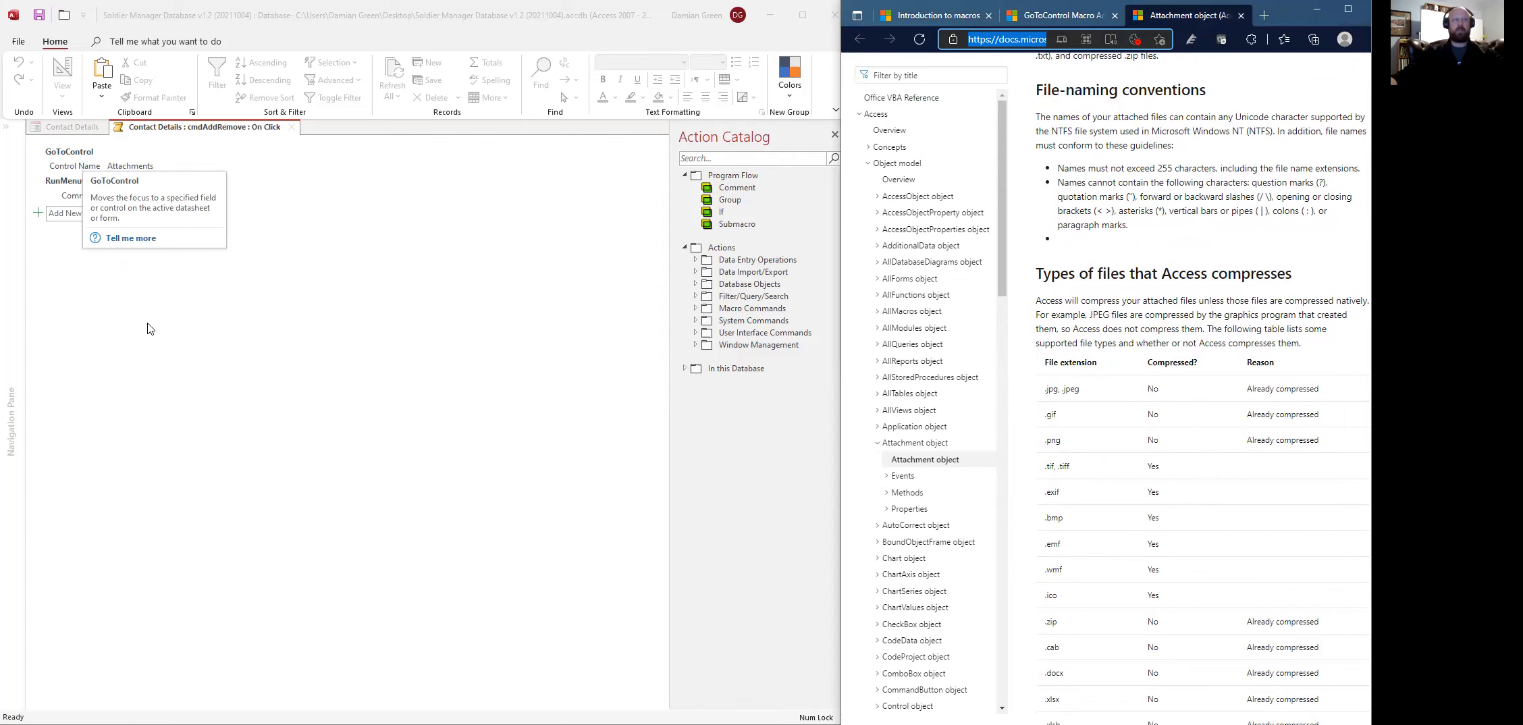
# - Close the old button's macro and select the new grey Edit Picture button, Command393
pyautogui.click(147, 316)
pyautogui.rightClick(268, 129)
pyautogui.click(302, 158)
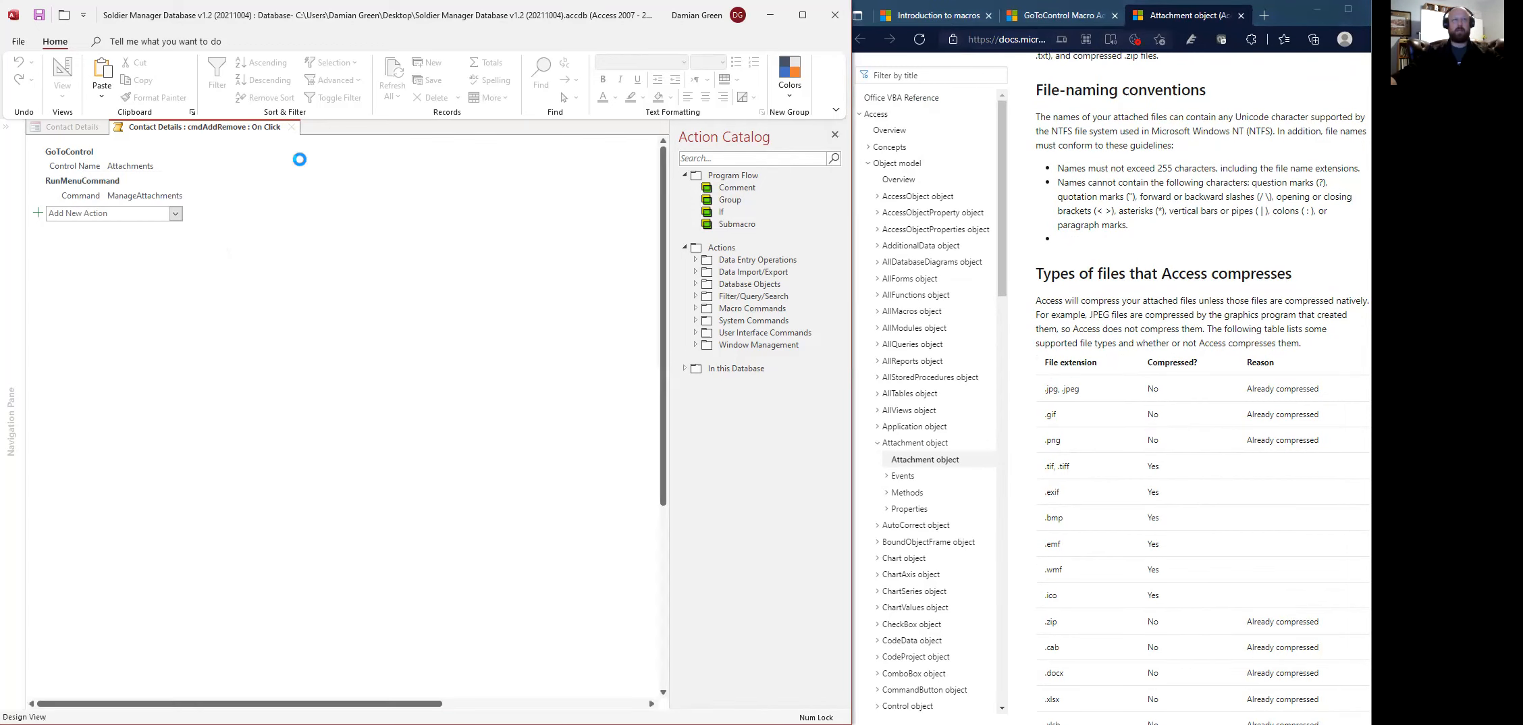
pyautogui.click(163, 385)
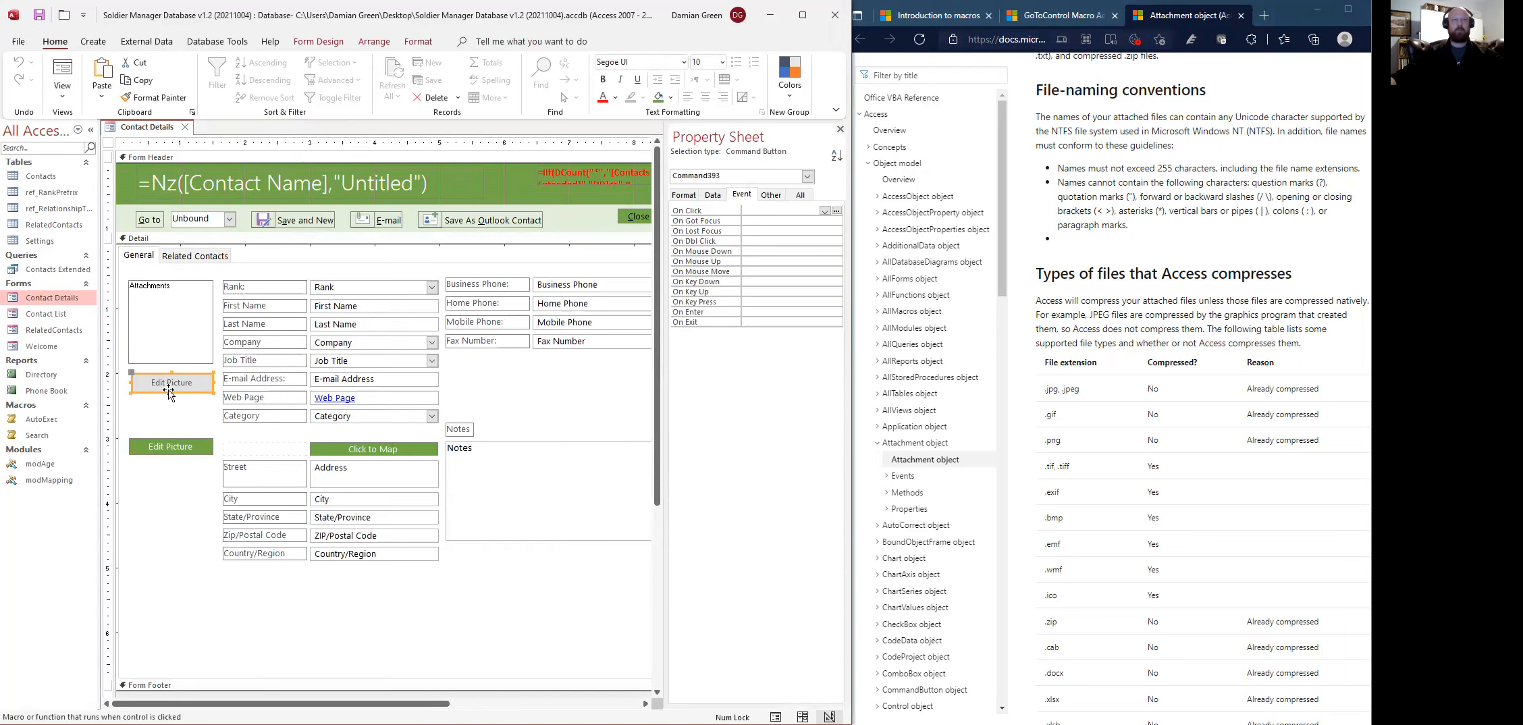
# - Create an embedded On Click macro for Command393 using the Macro Builder
pyautogui.click(826, 212)
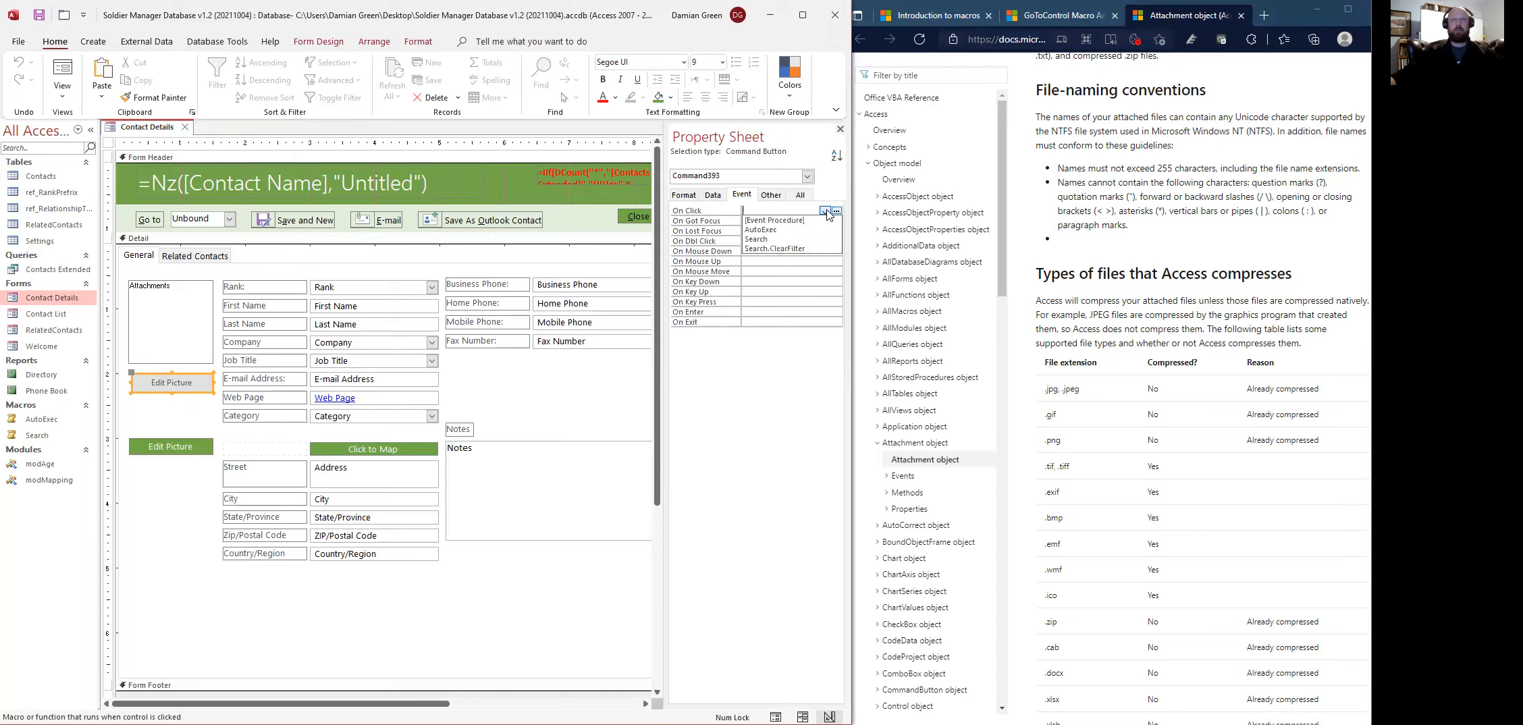
pyautogui.click(836, 212)
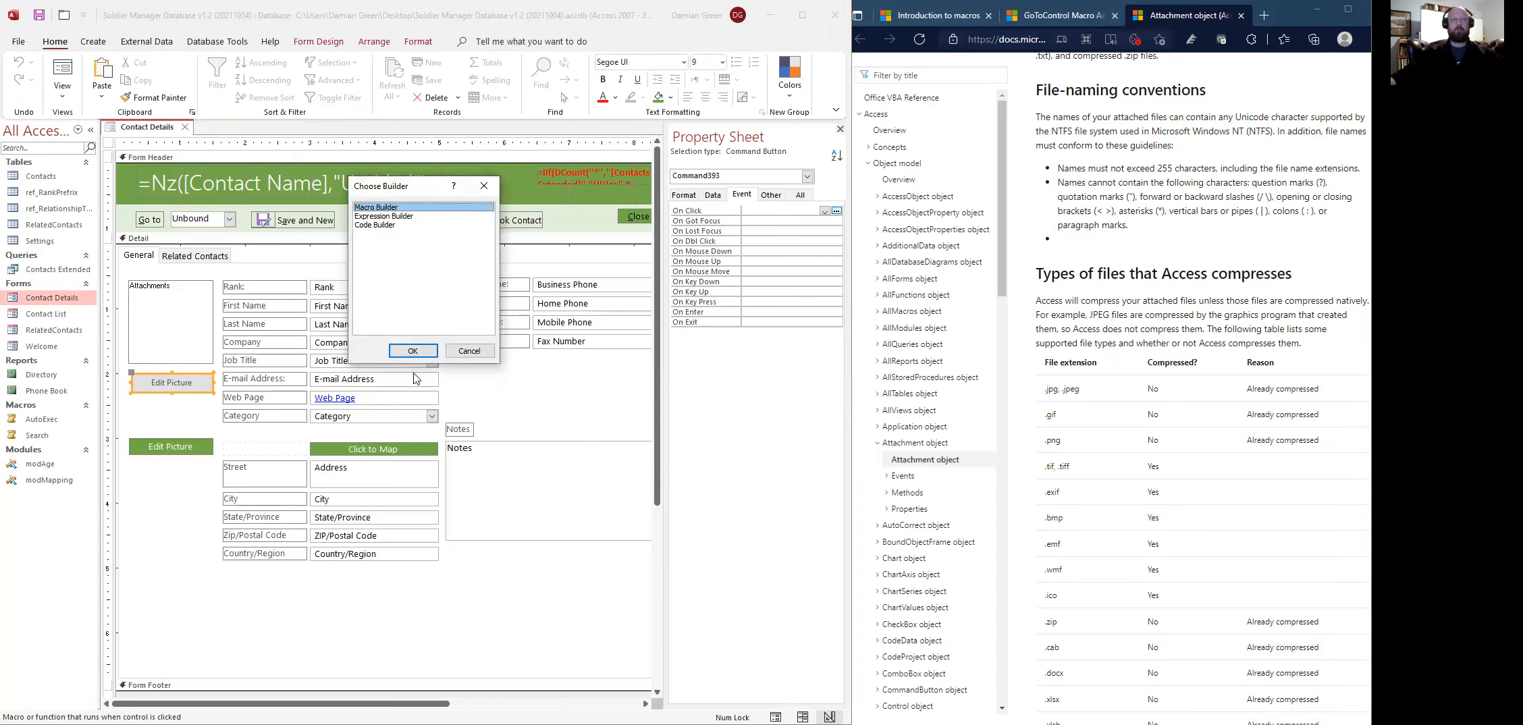
pyautogui.click(411, 350)
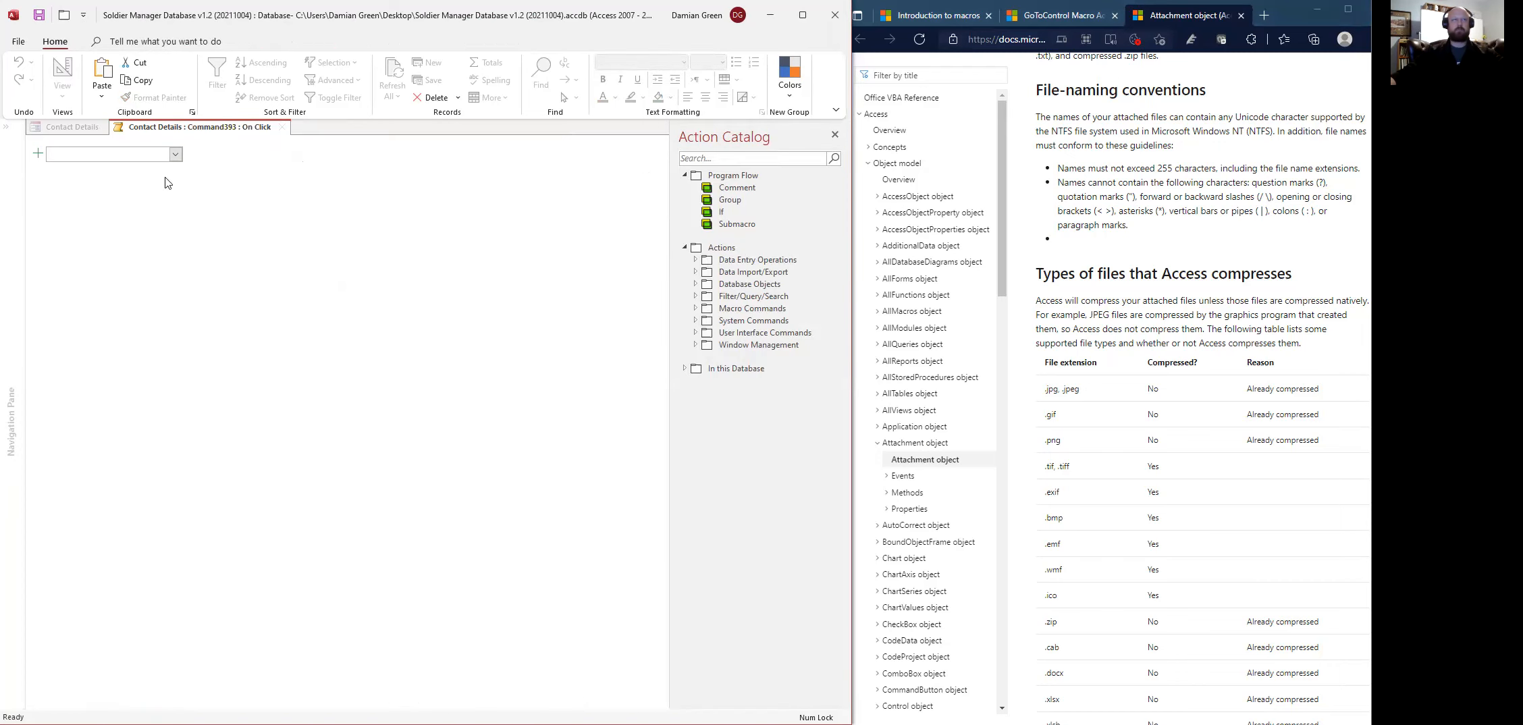
# - Try adding a GoToControl action for Attachments and a Manage attachments action
pyautogui.write('GoTo a')
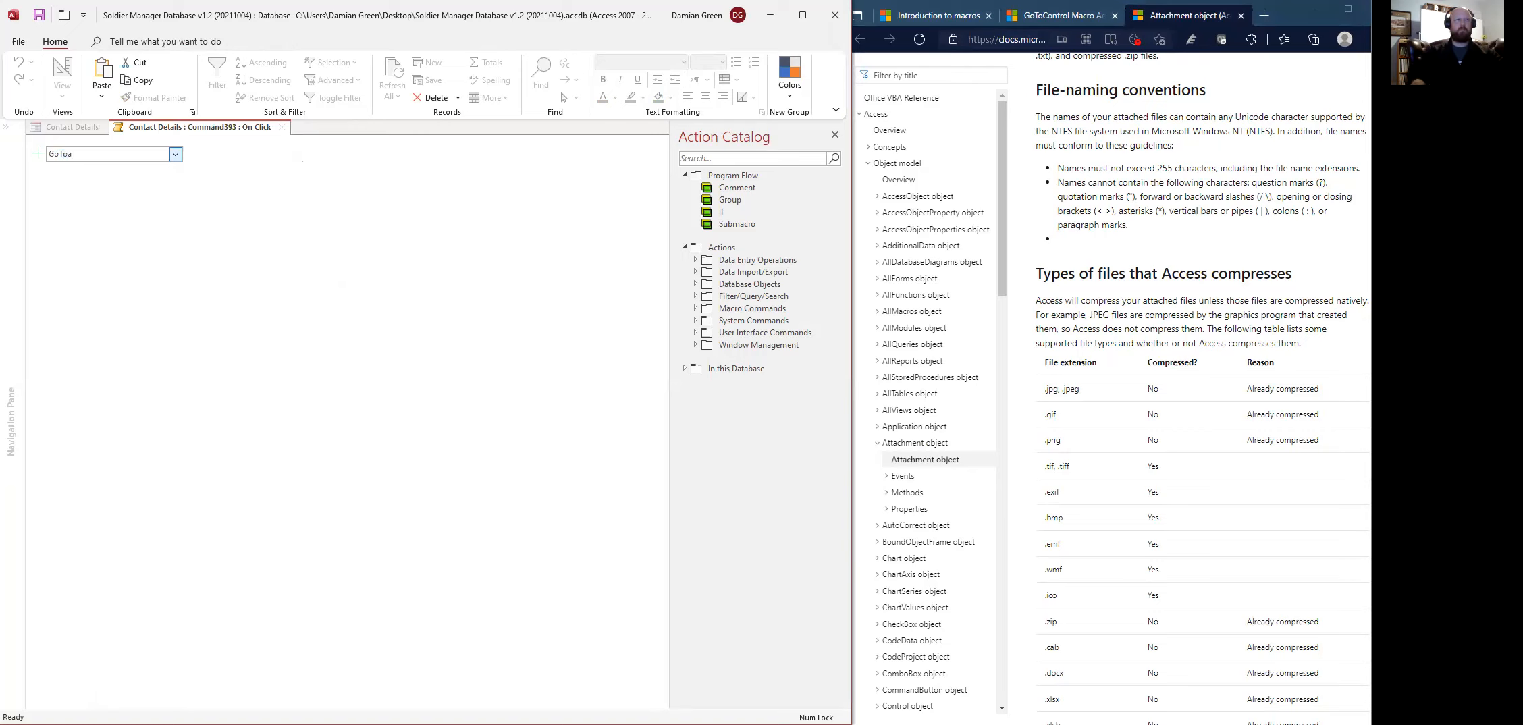
pyautogui.press('BackSpace')
pyautogui.write('Co')
pyautogui.click(177, 155)
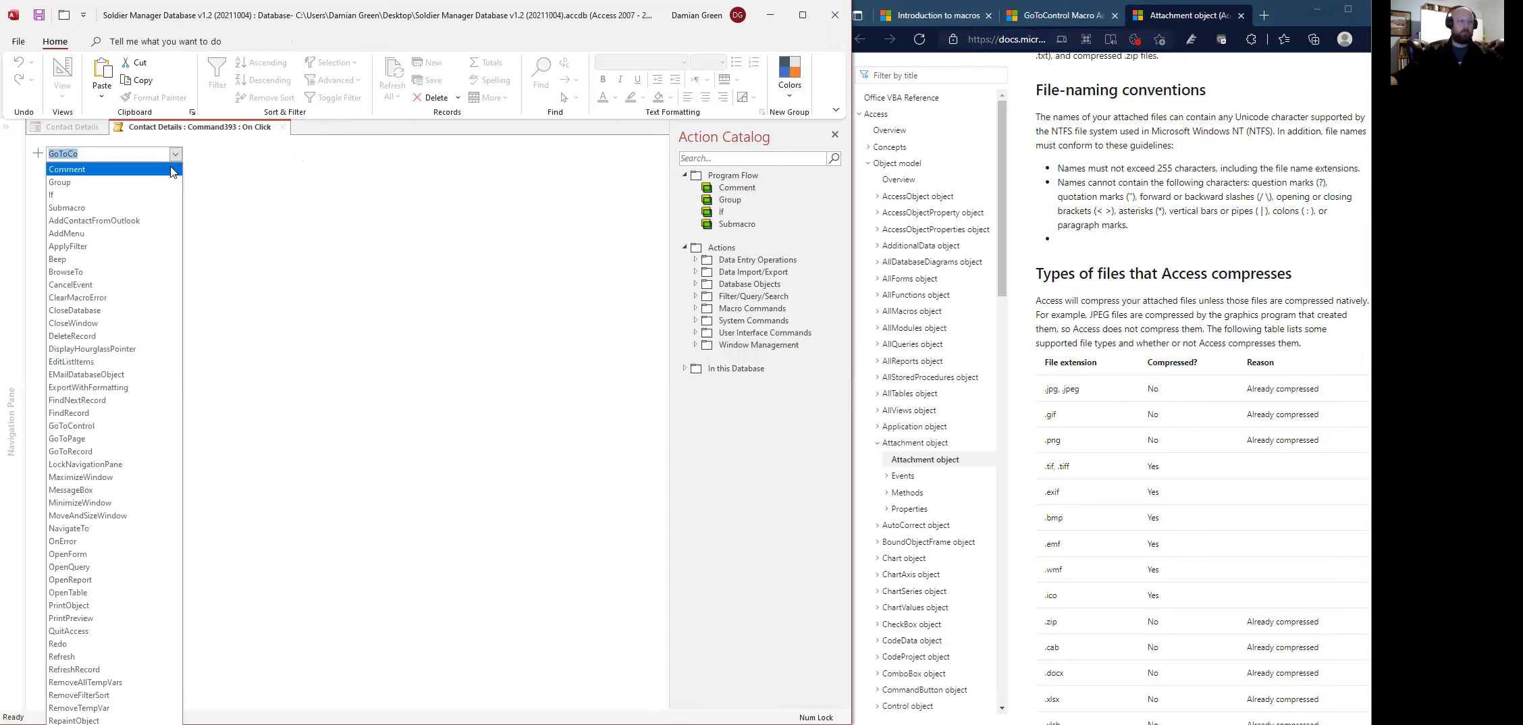
pyautogui.click(87, 426)
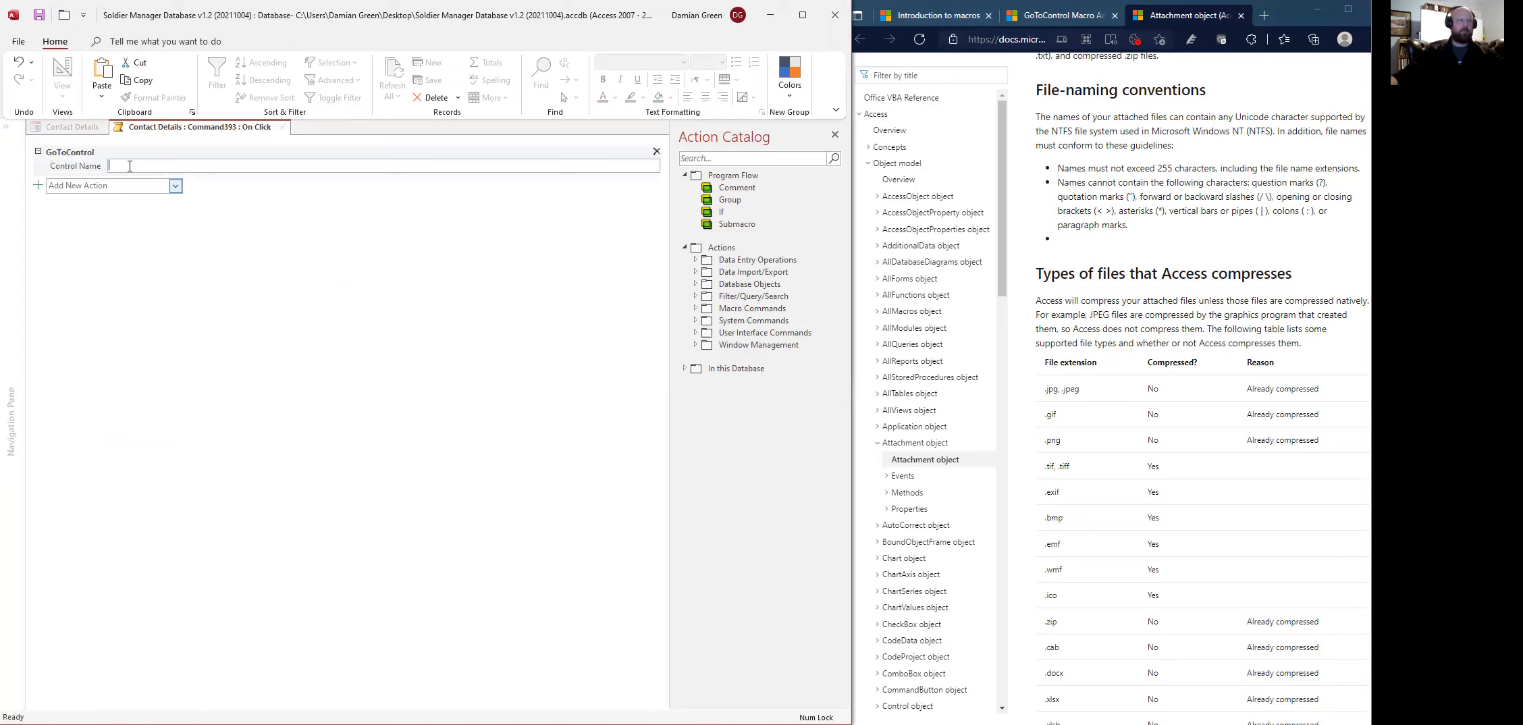
pyautogui.write('attachme')
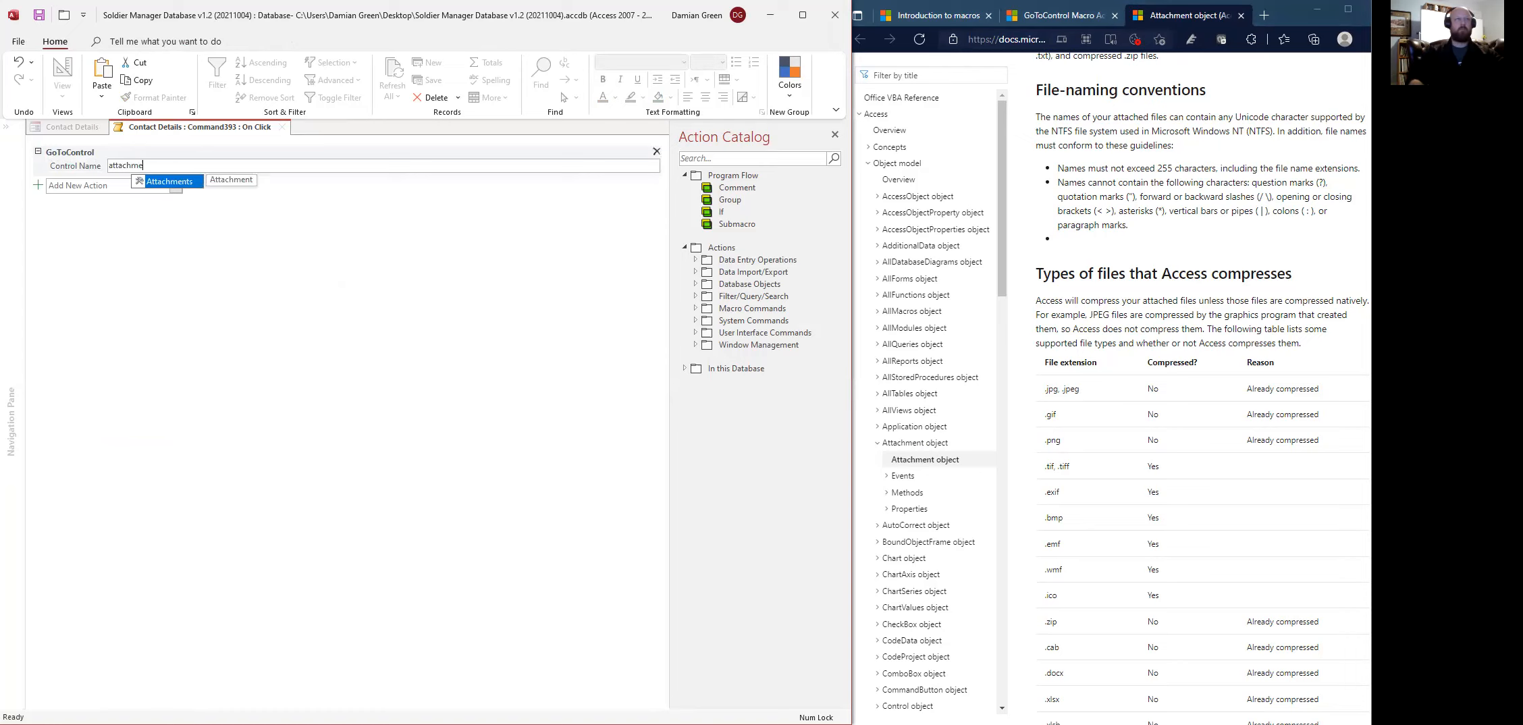
pyautogui.click(120, 182)
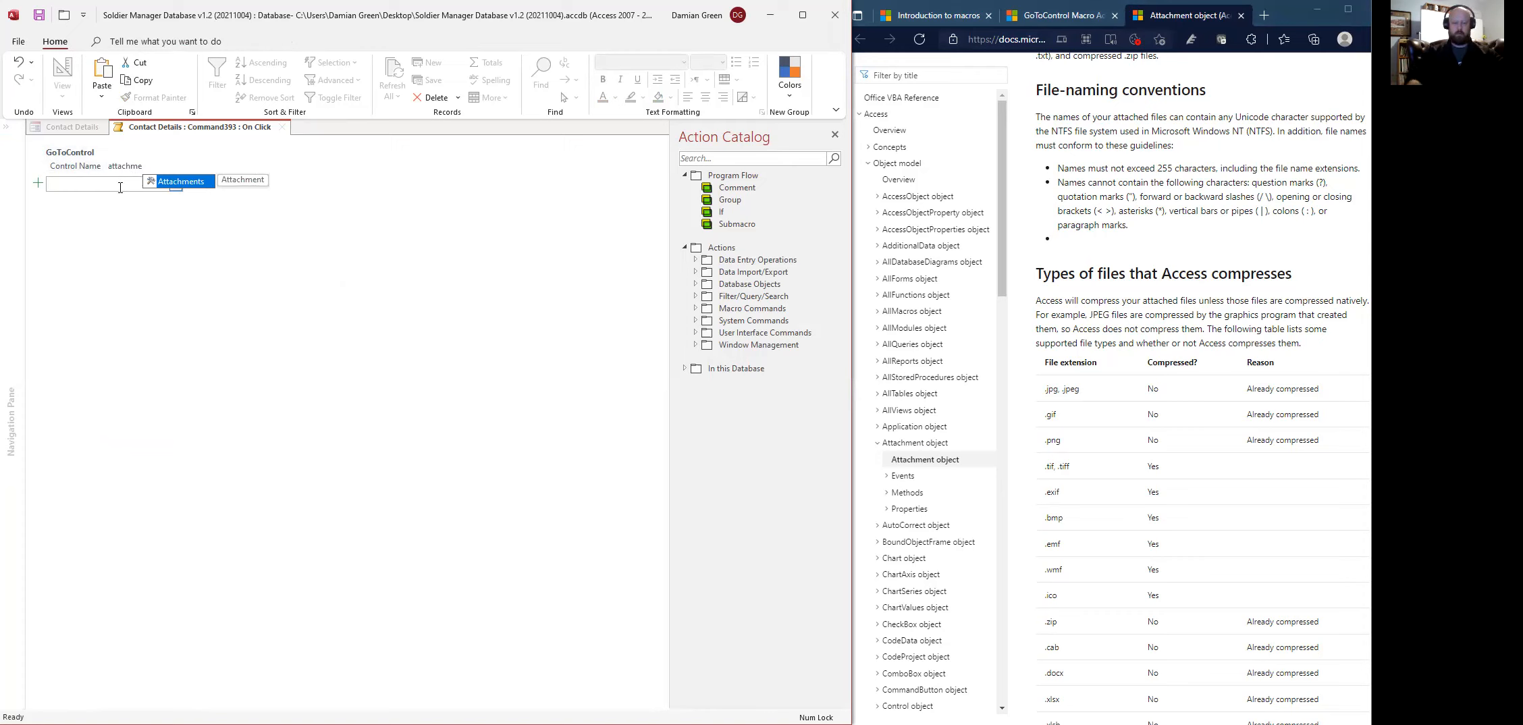
pyautogui.write('Ma')
pyautogui.press('BackSpace')
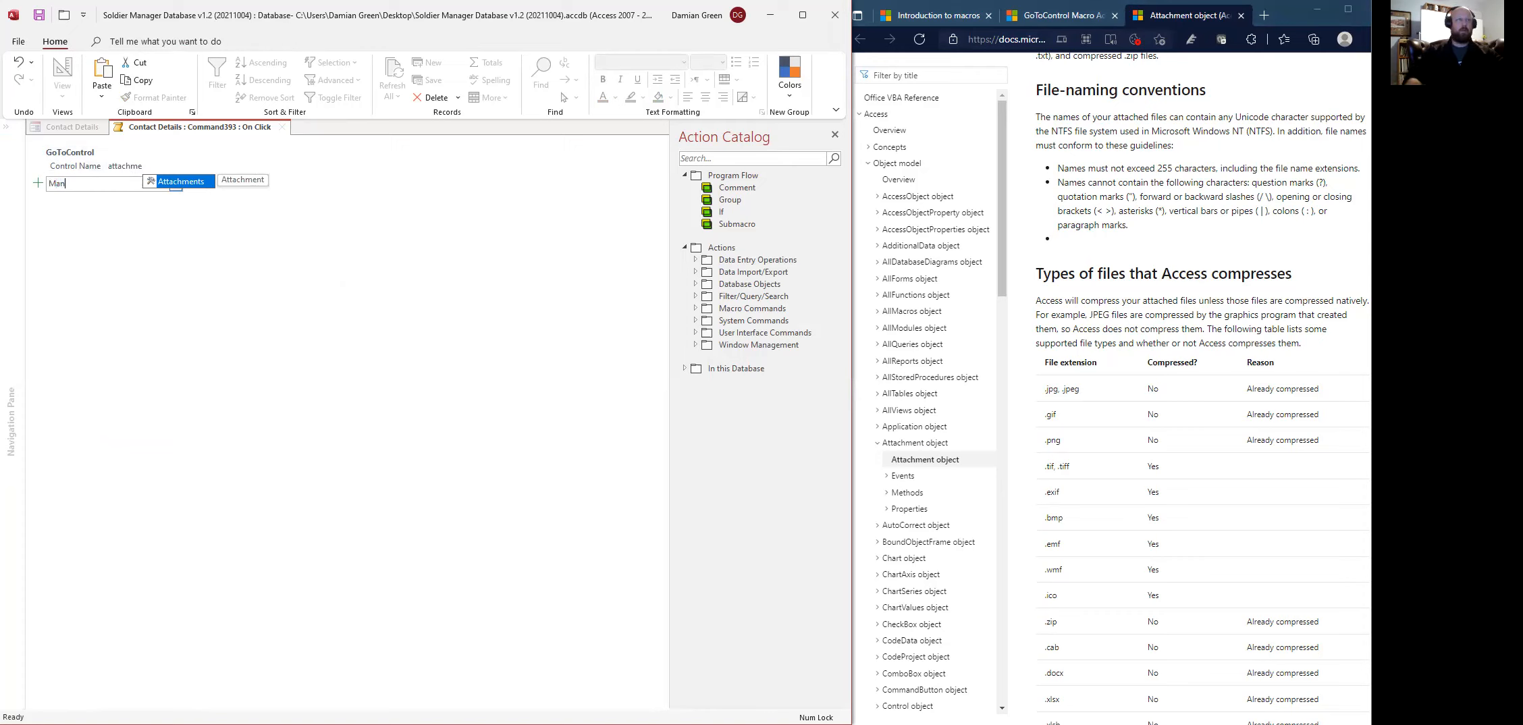
pyautogui.doubleClick(117, 187)
pyautogui.write('Mana')
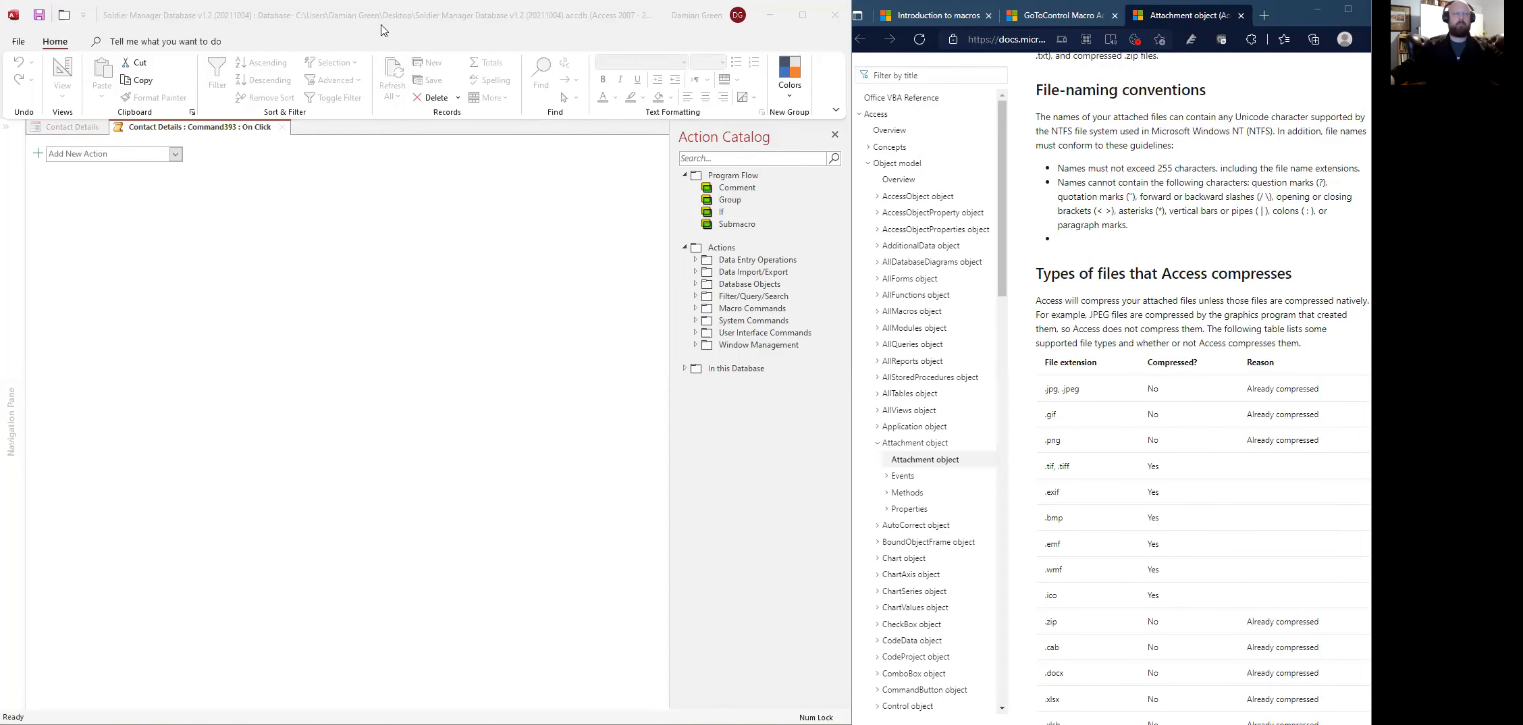
# - Add a GoToControl action targeting the Attachments control
pyautogui.click(110, 155)
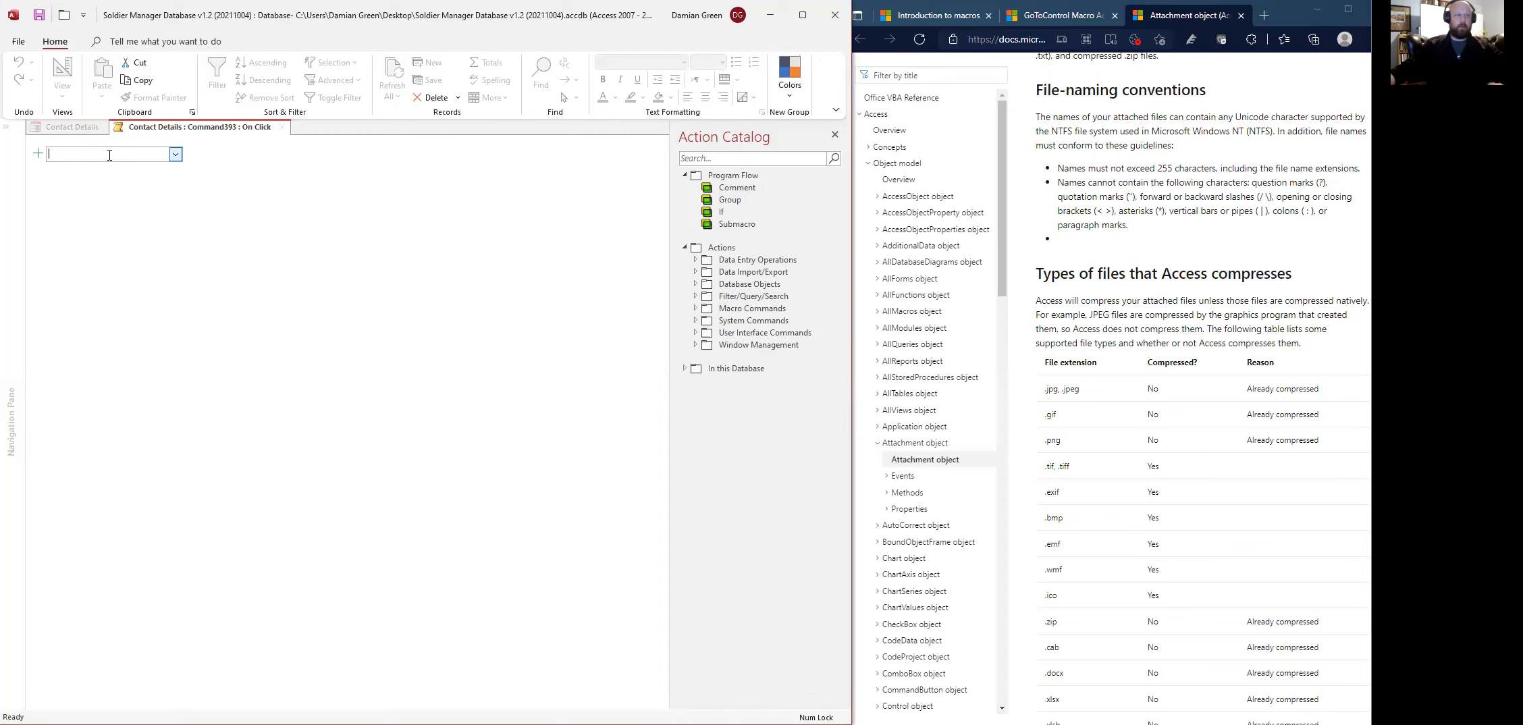
pyautogui.write('Go')
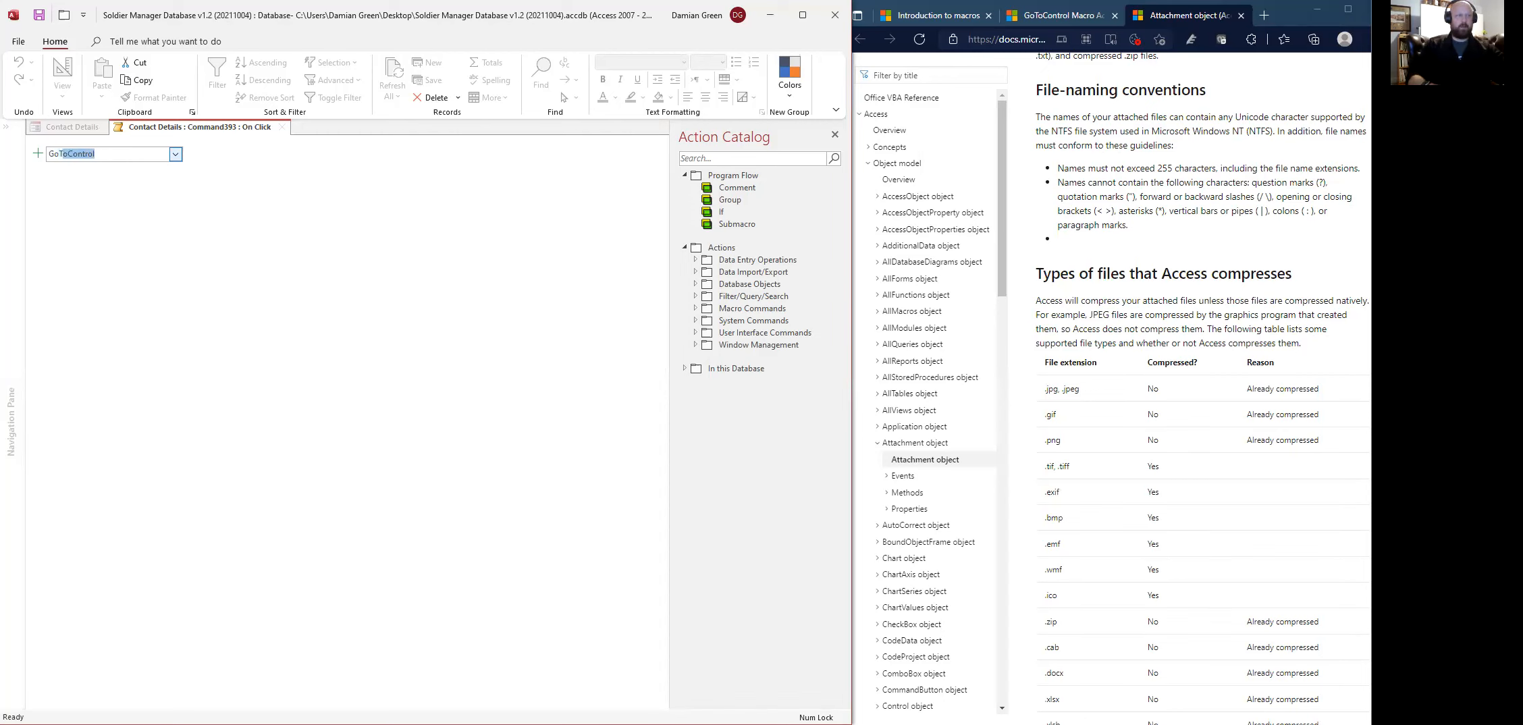
pyautogui.write('To')
pyautogui.press('Return')
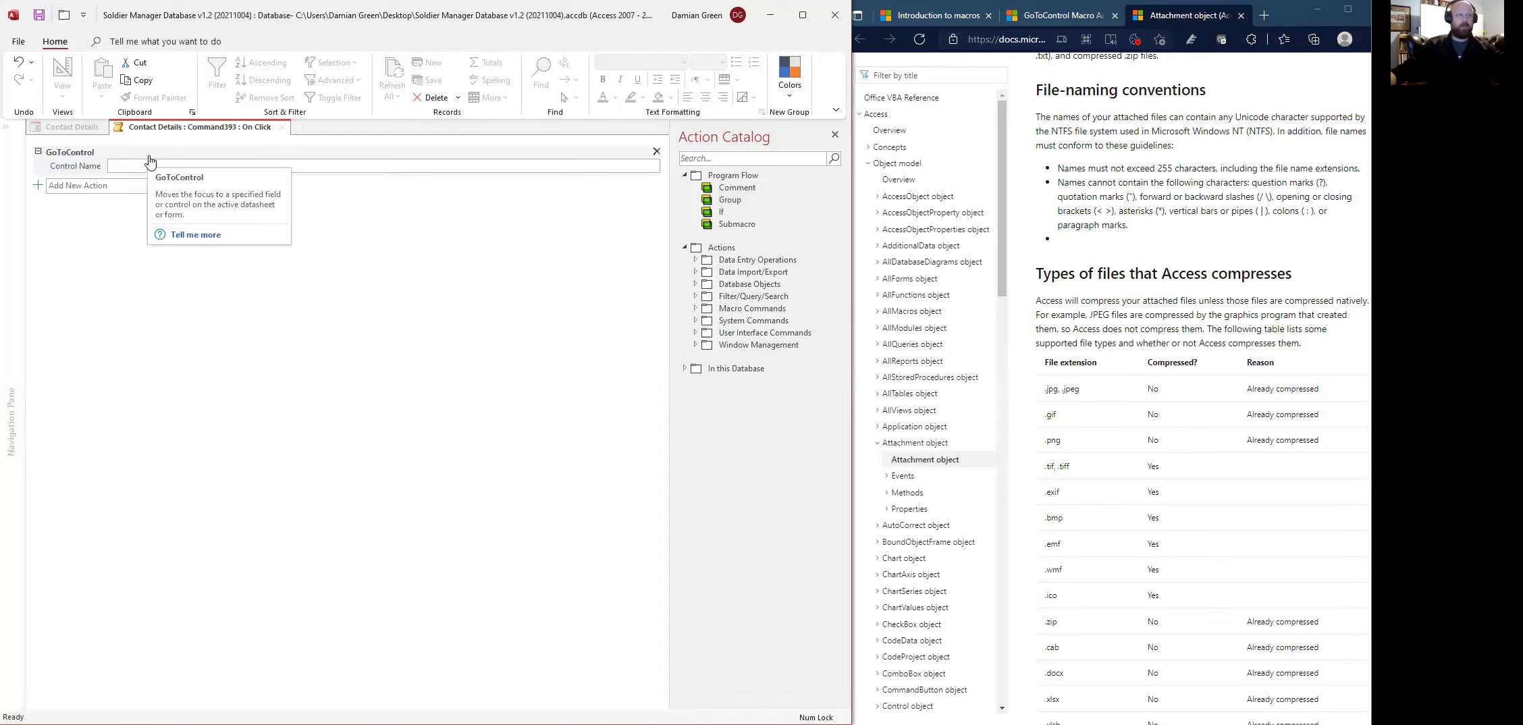
pyautogui.write('atta')
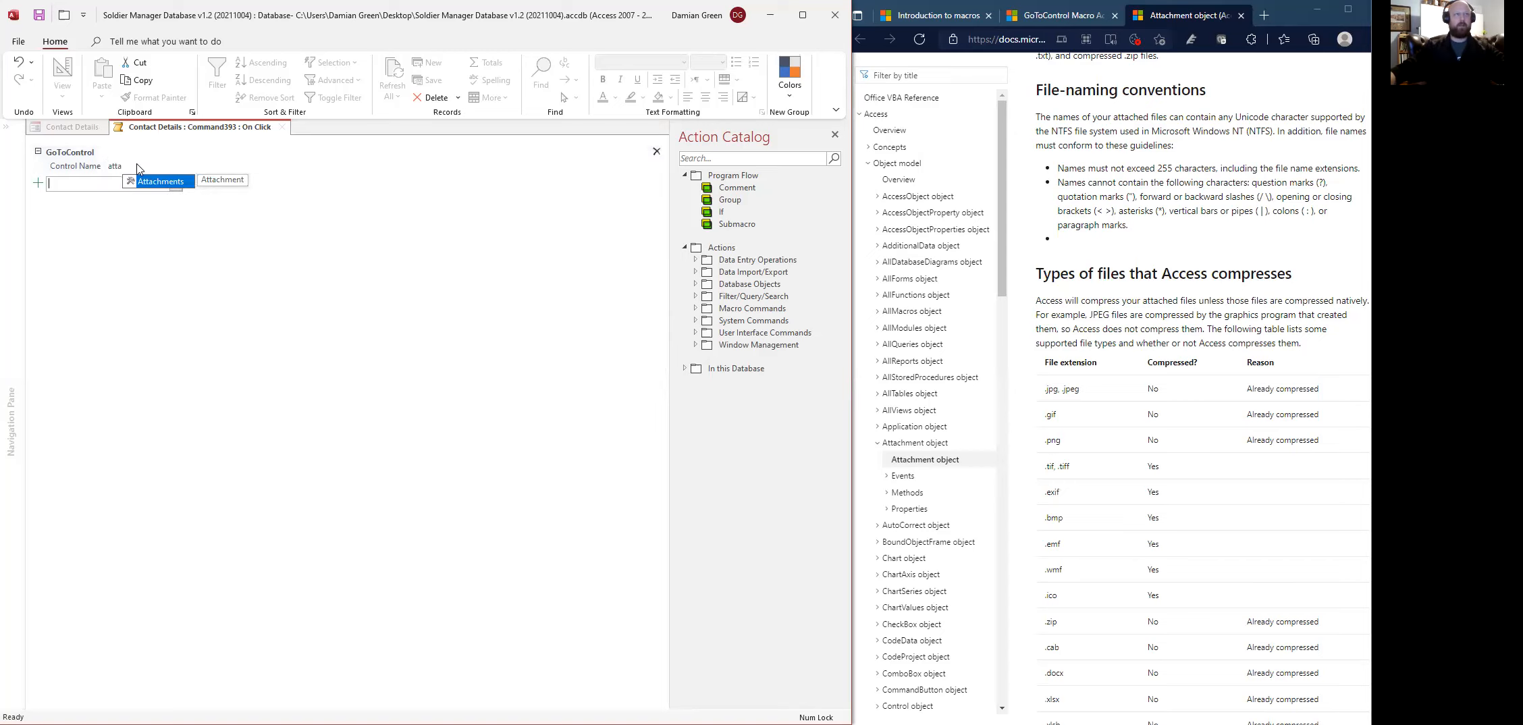
pyautogui.click(139, 181)
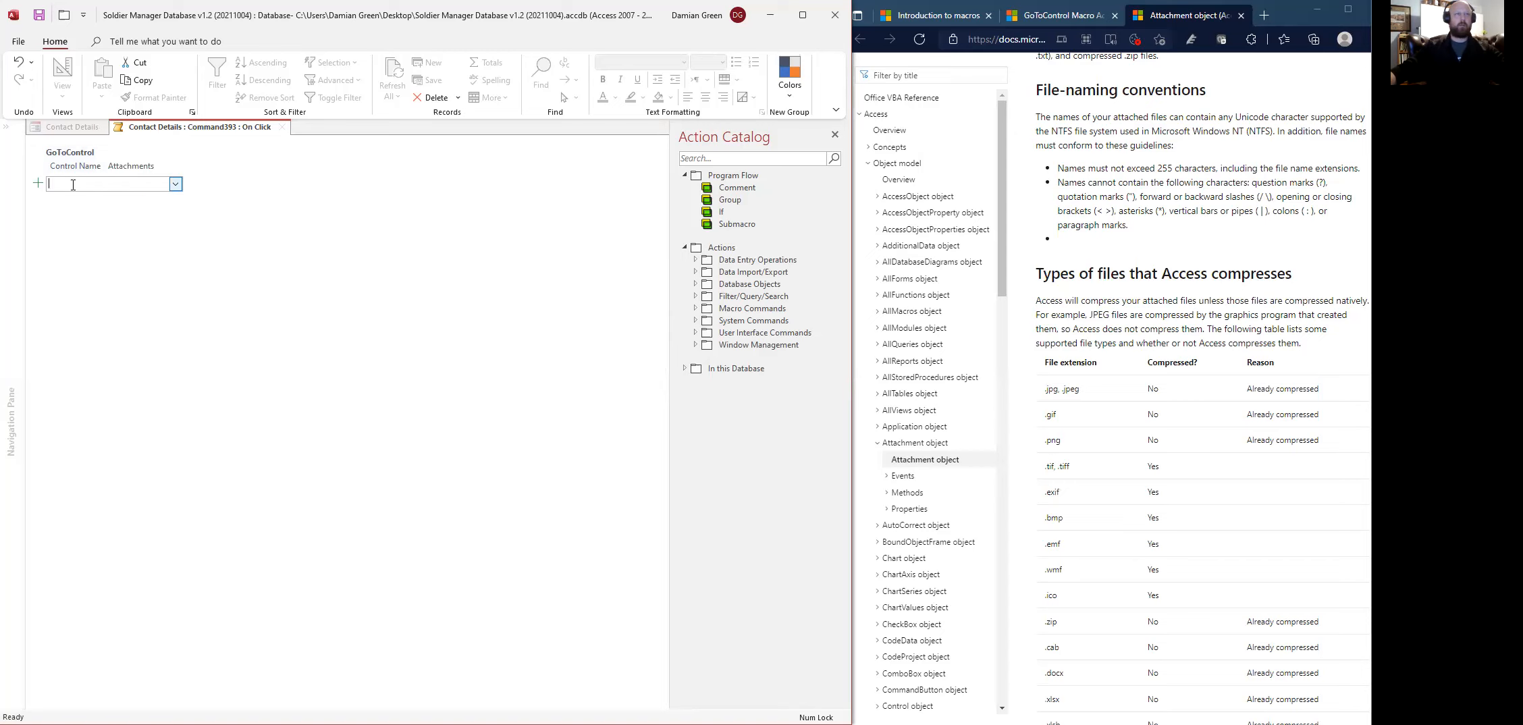
# - Add RunMenuCommand with ManageAttachments, then close the macro editor
pyautogui.write('RunMenuCommand')
pyautogui.press('Return')
pyautogui.write('ManageAttachments')
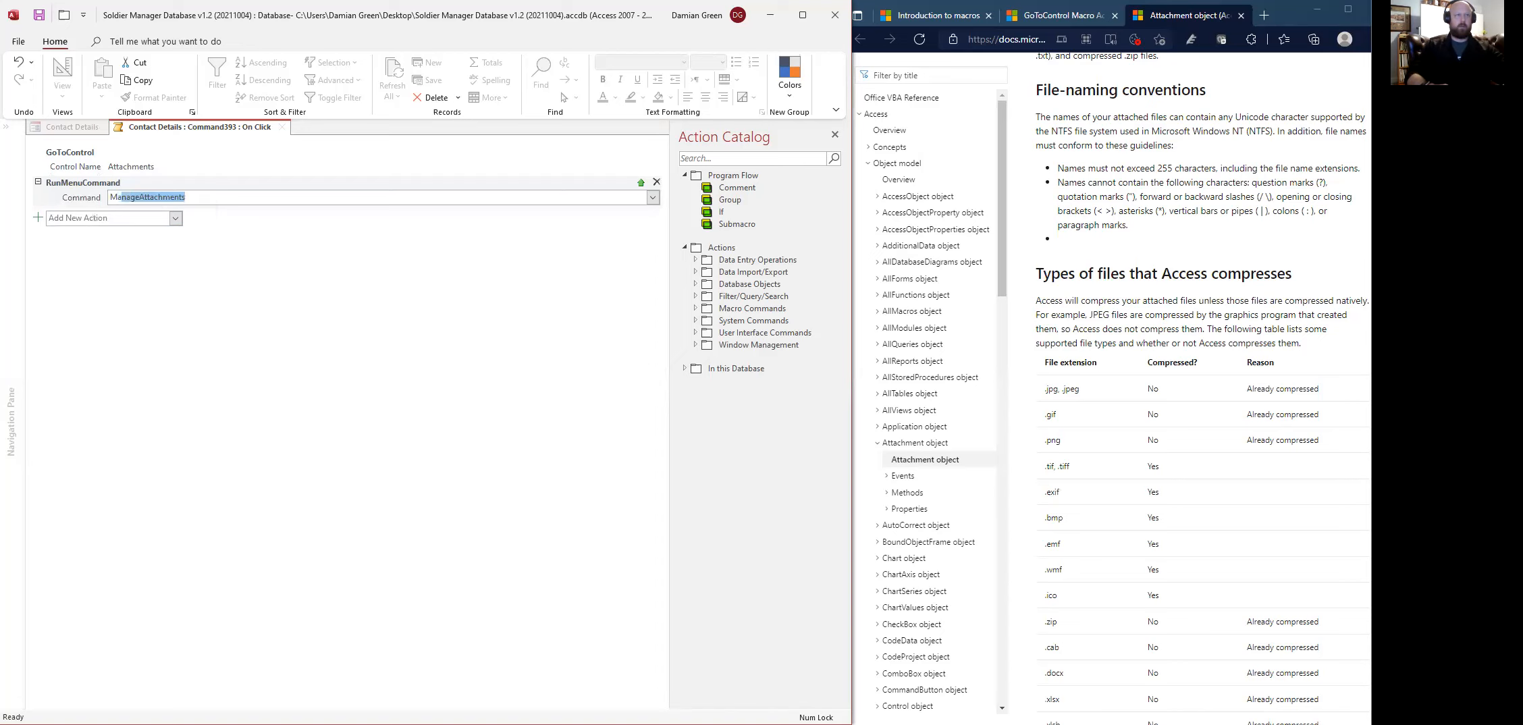
pyautogui.press('Return')
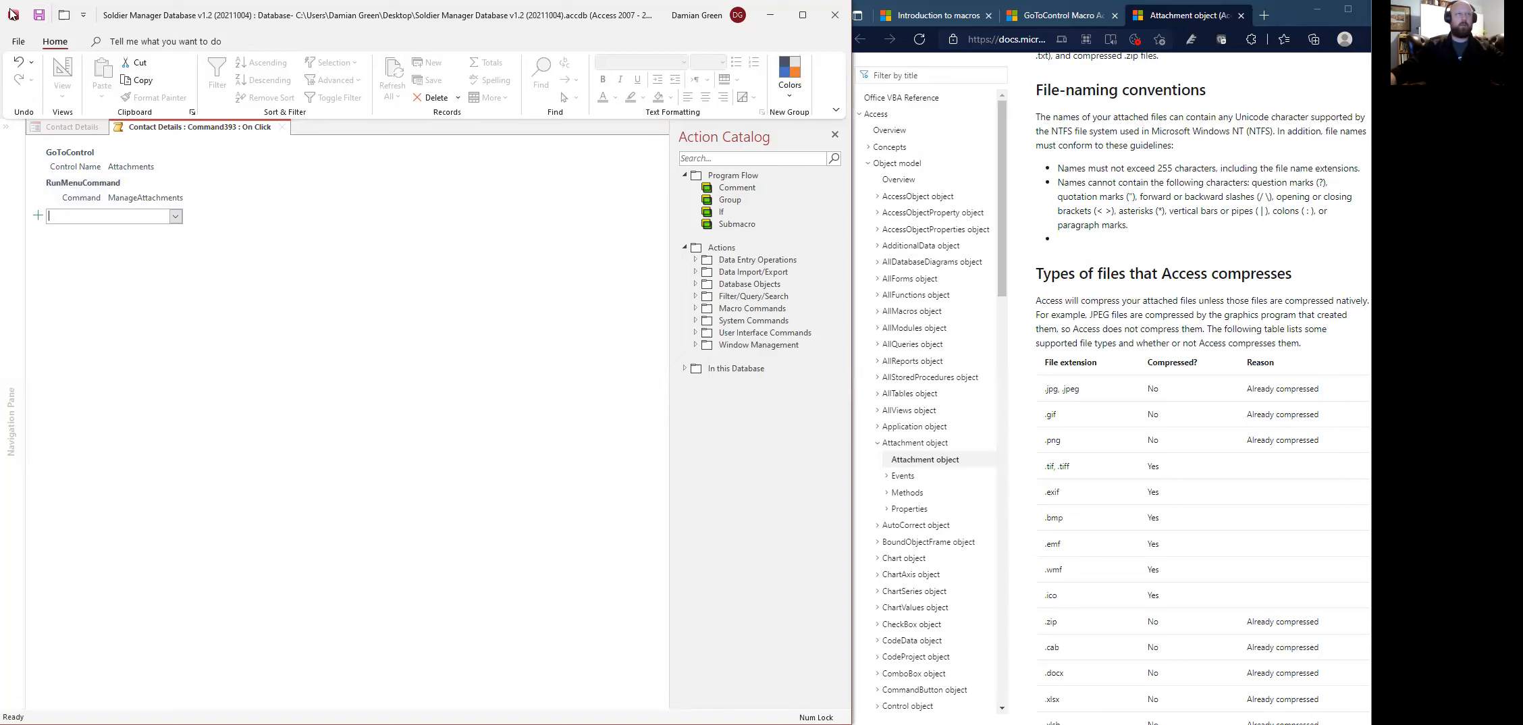
pyautogui.rightClick(263, 127)
pyautogui.click(278, 160)
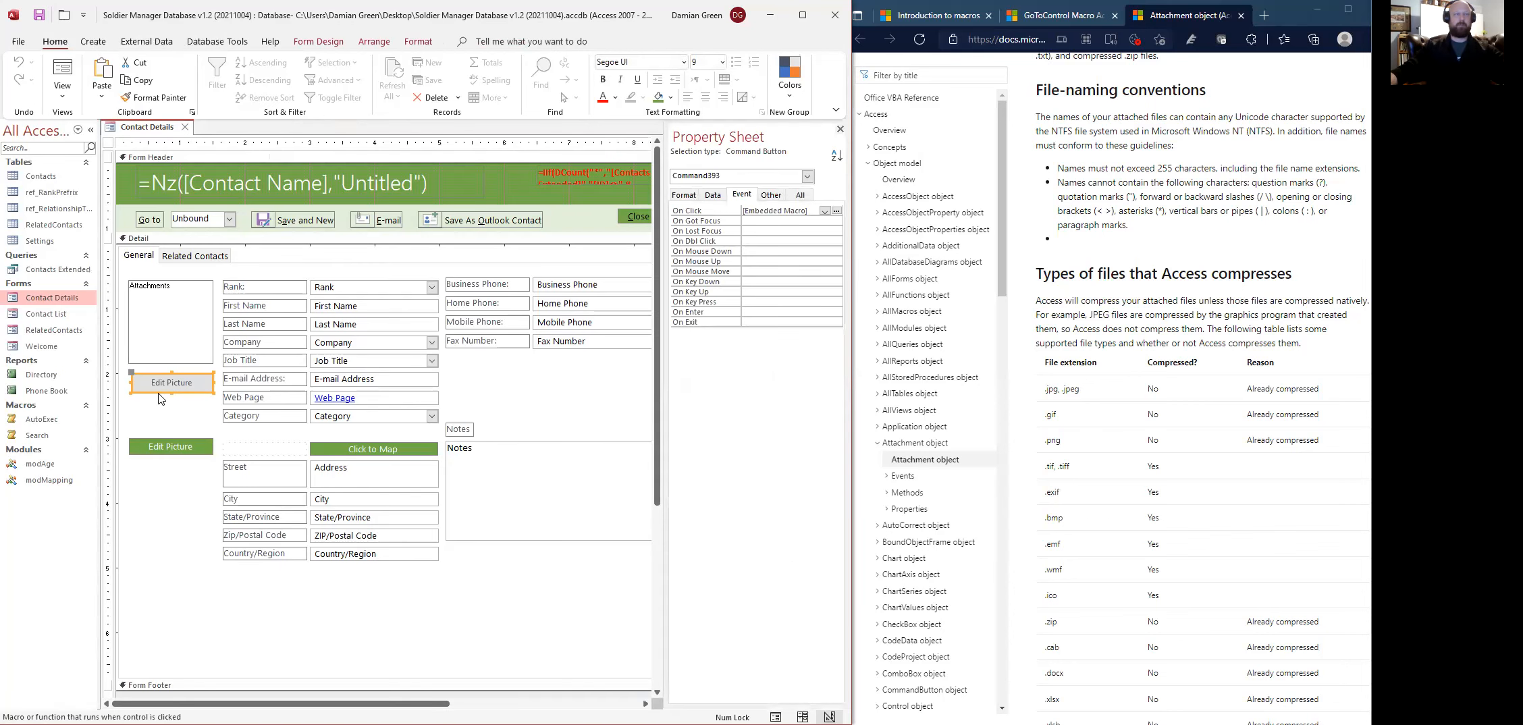
# - Format-paint the green button's style onto the upper Edit Picture button, widen it, then open Form View
pyautogui.click(166, 450)
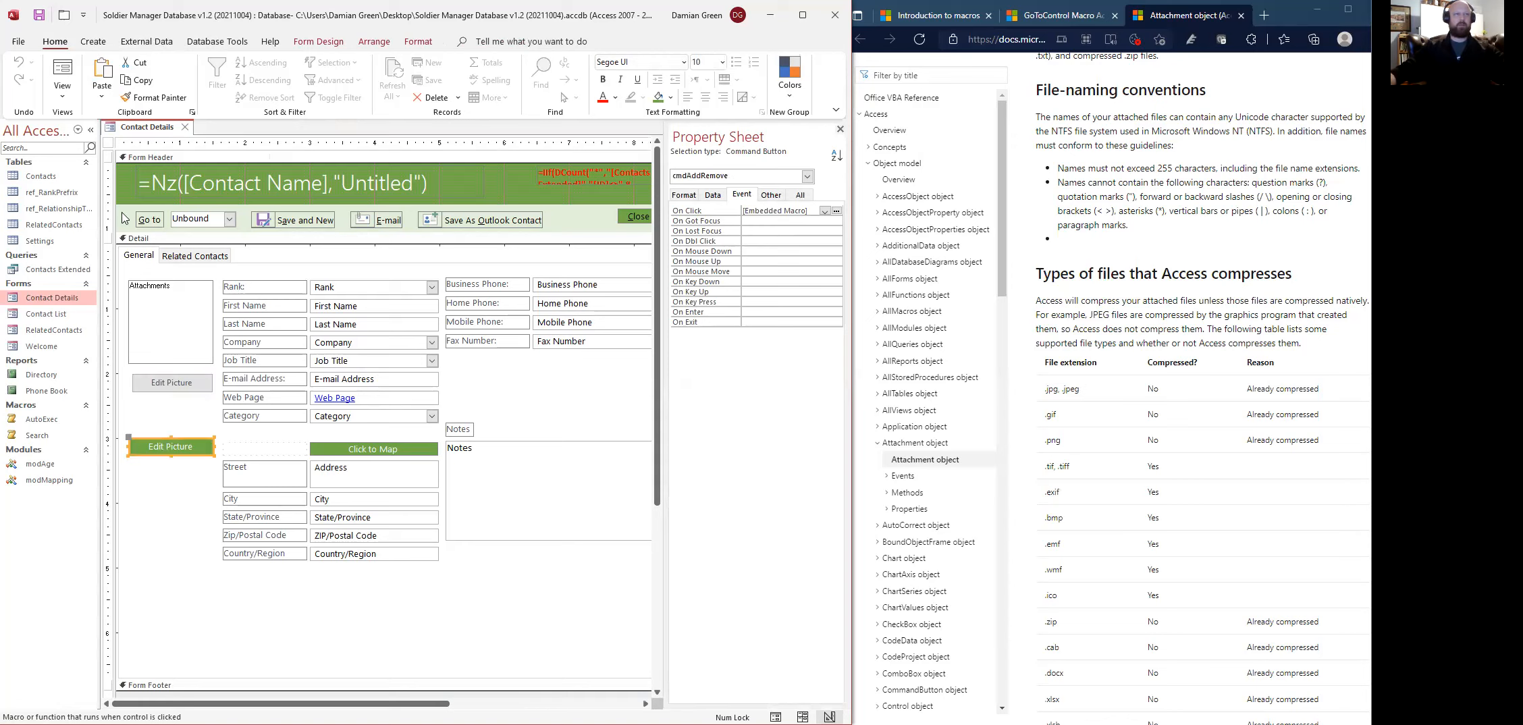
pyautogui.click(155, 97)
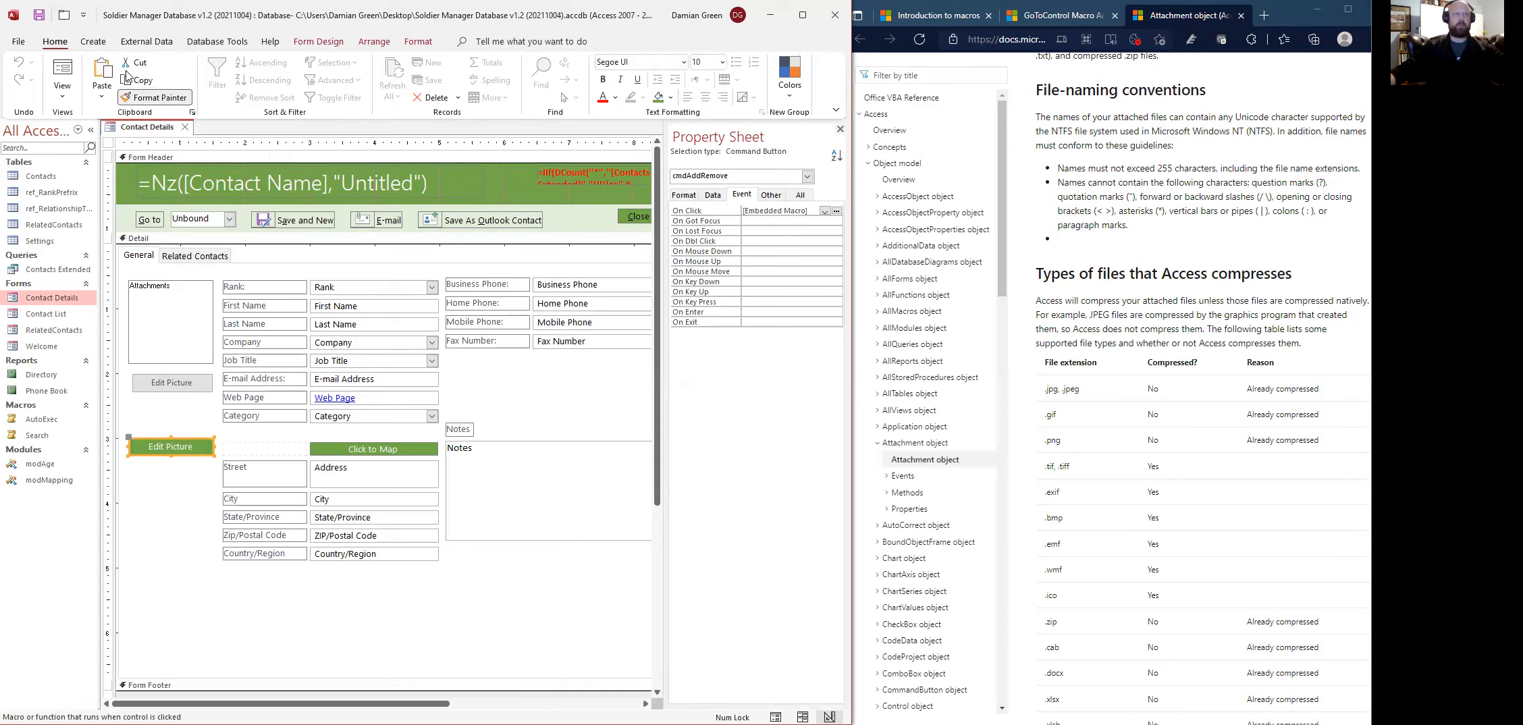
pyautogui.click(155, 390)
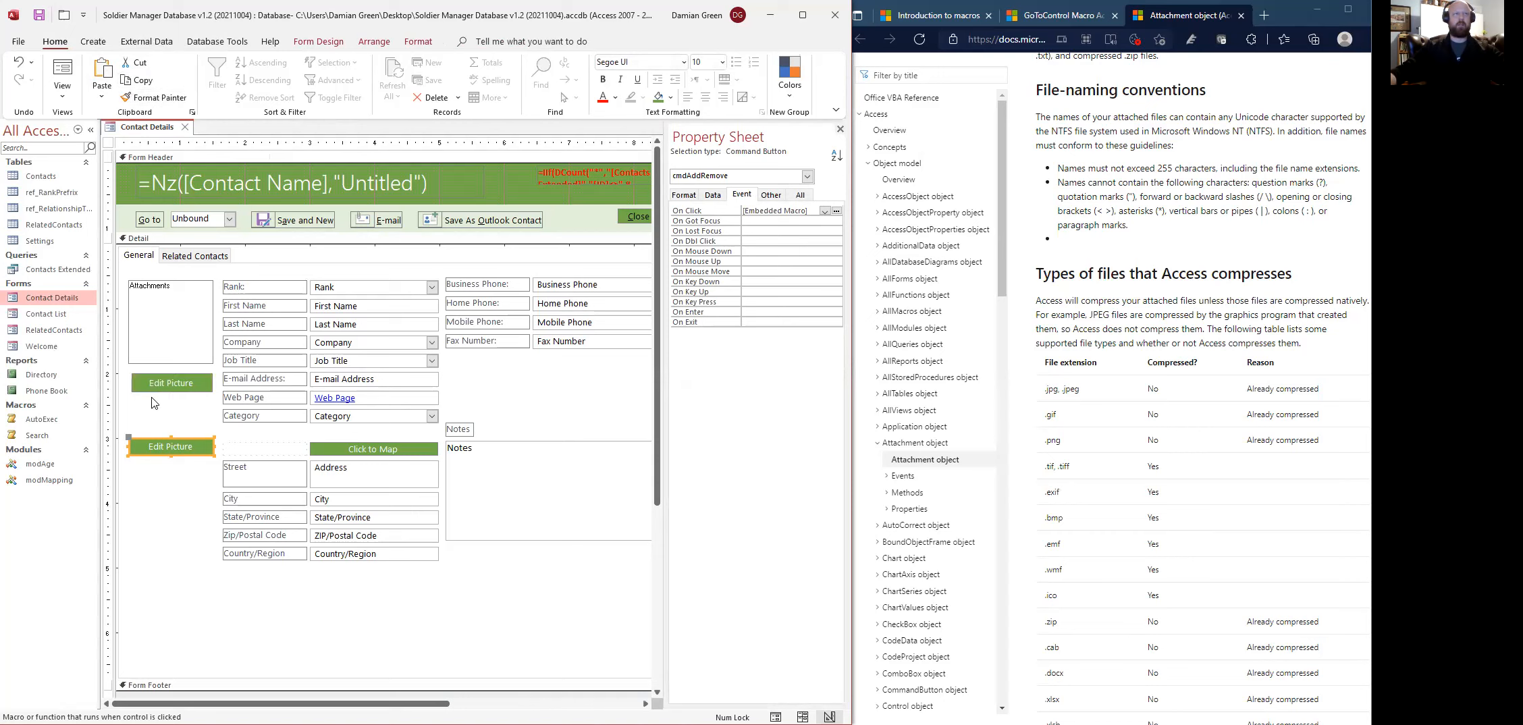
pyautogui.moveTo(129, 382); pyautogui.dragTo(126, 381)
pyautogui.click(173, 396)
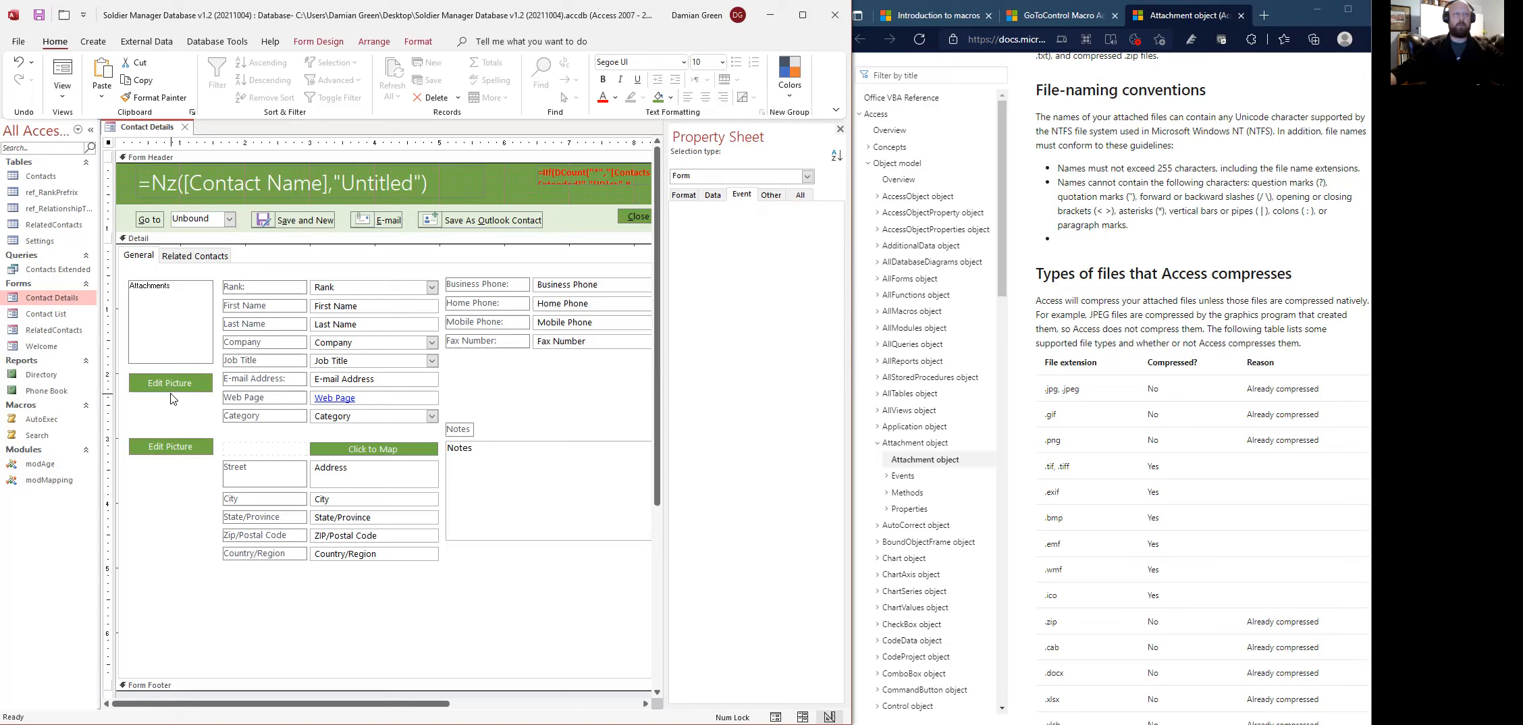
pyautogui.click(39, 21)
pyautogui.click(62, 71)
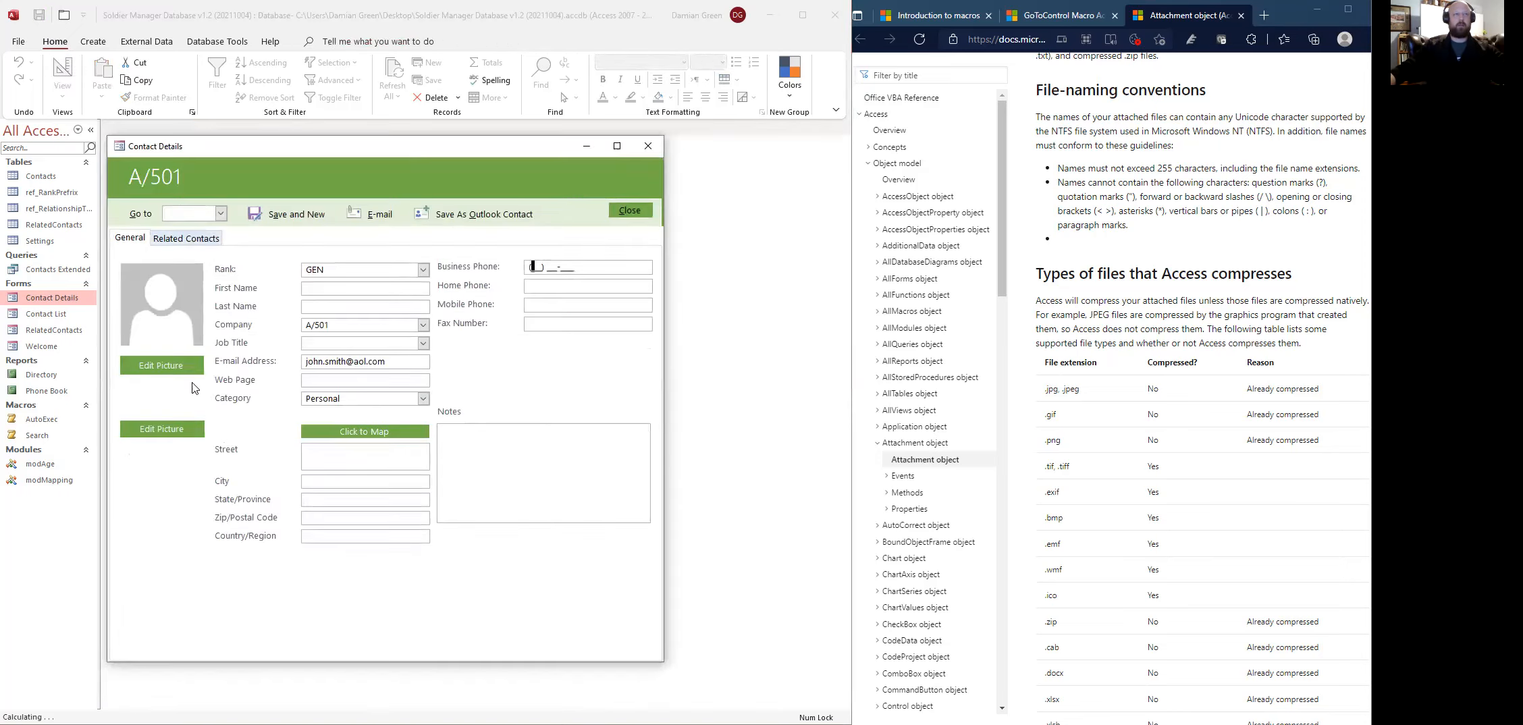
# - Attach two image files to the A/501 contact via the new Edit Picture button's Attachments dialog
pyautogui.click(170, 368)
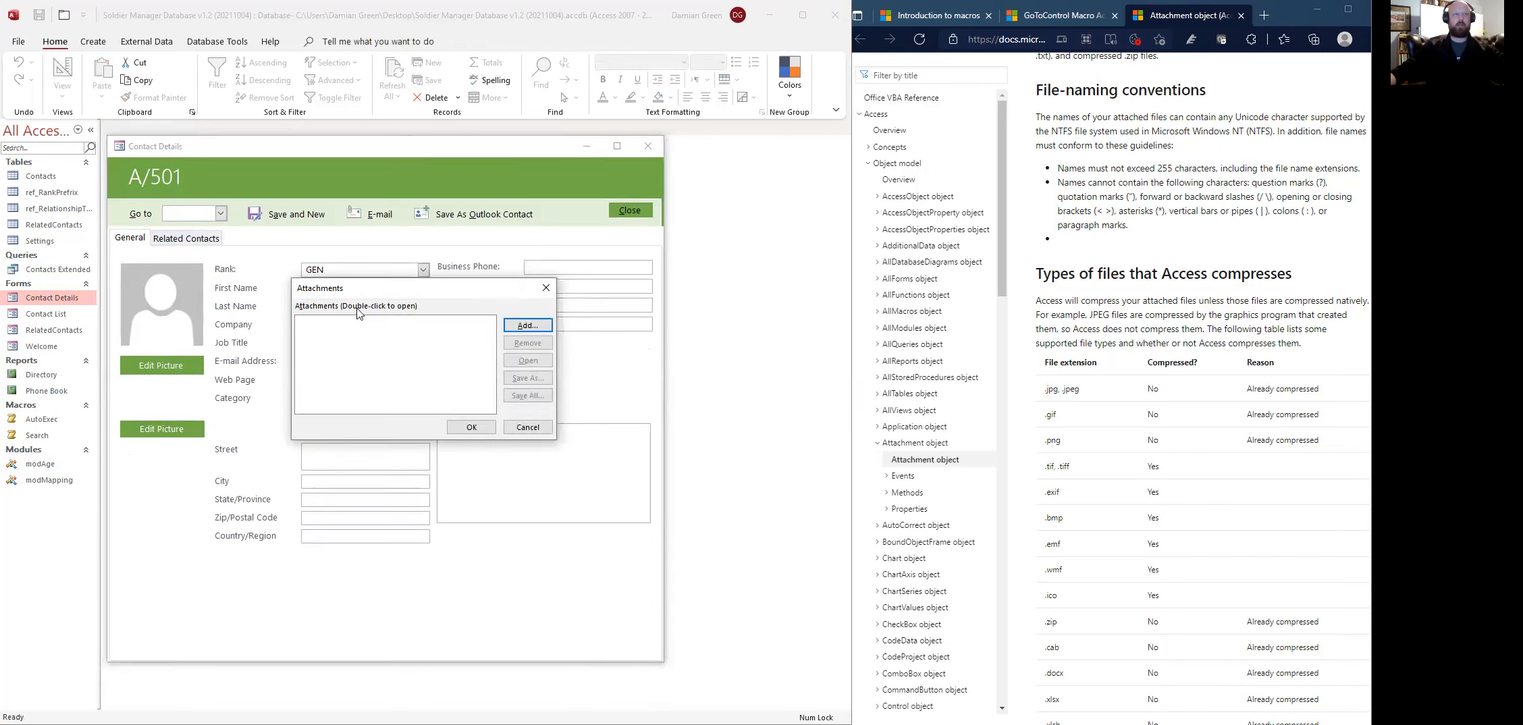
pyautogui.click(527, 325)
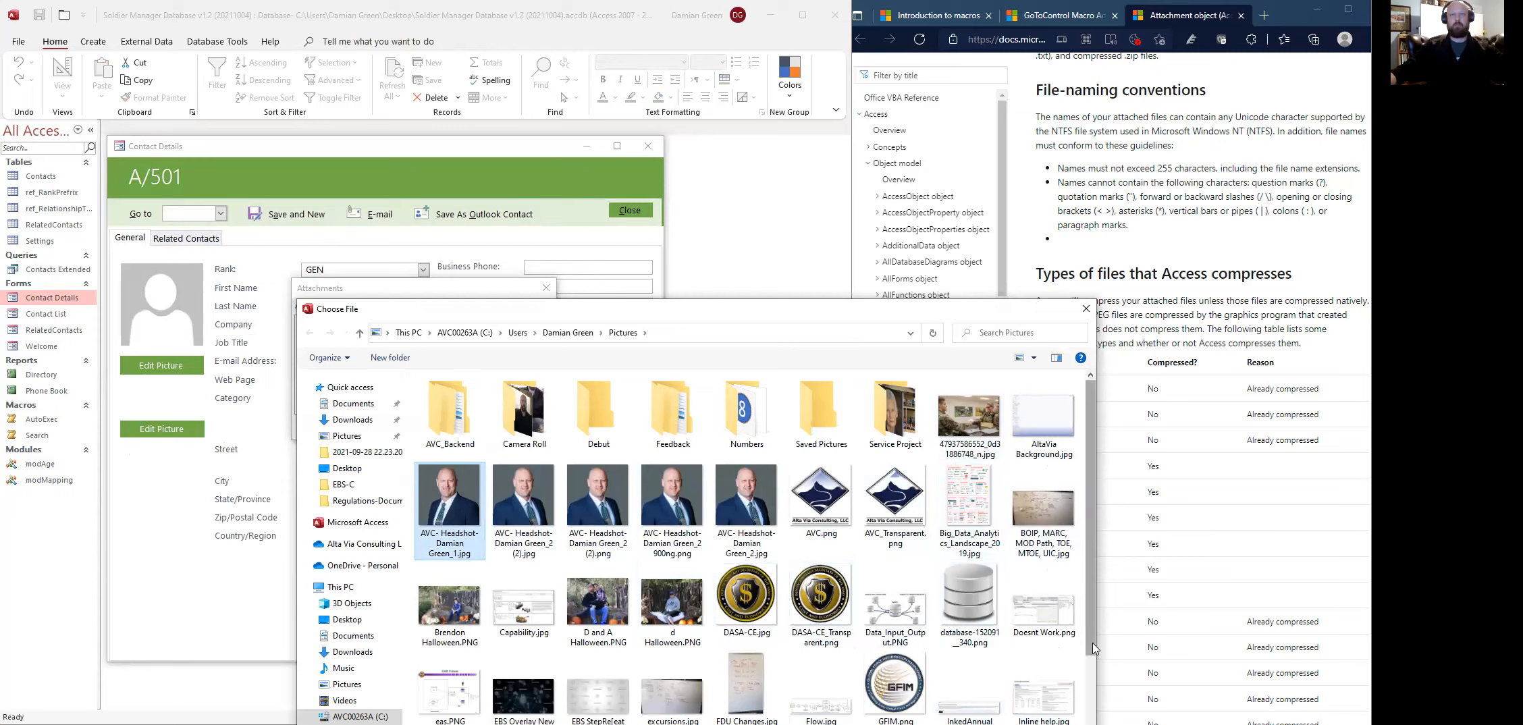
pyautogui.scroll(-1, 1093, 648)
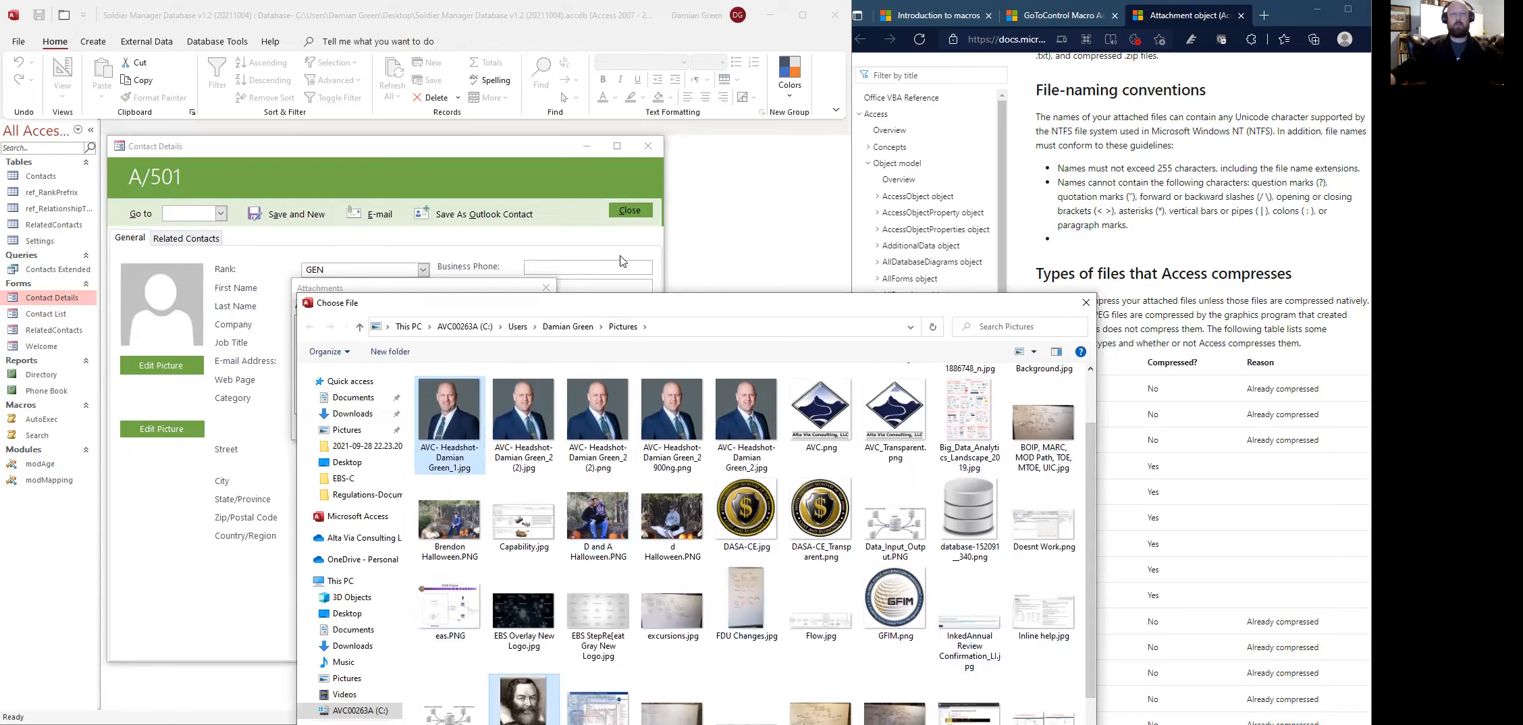
pyautogui.moveTo(614, 314); pyautogui.dragTo(629, 81)
pyautogui.click(1000, 651)
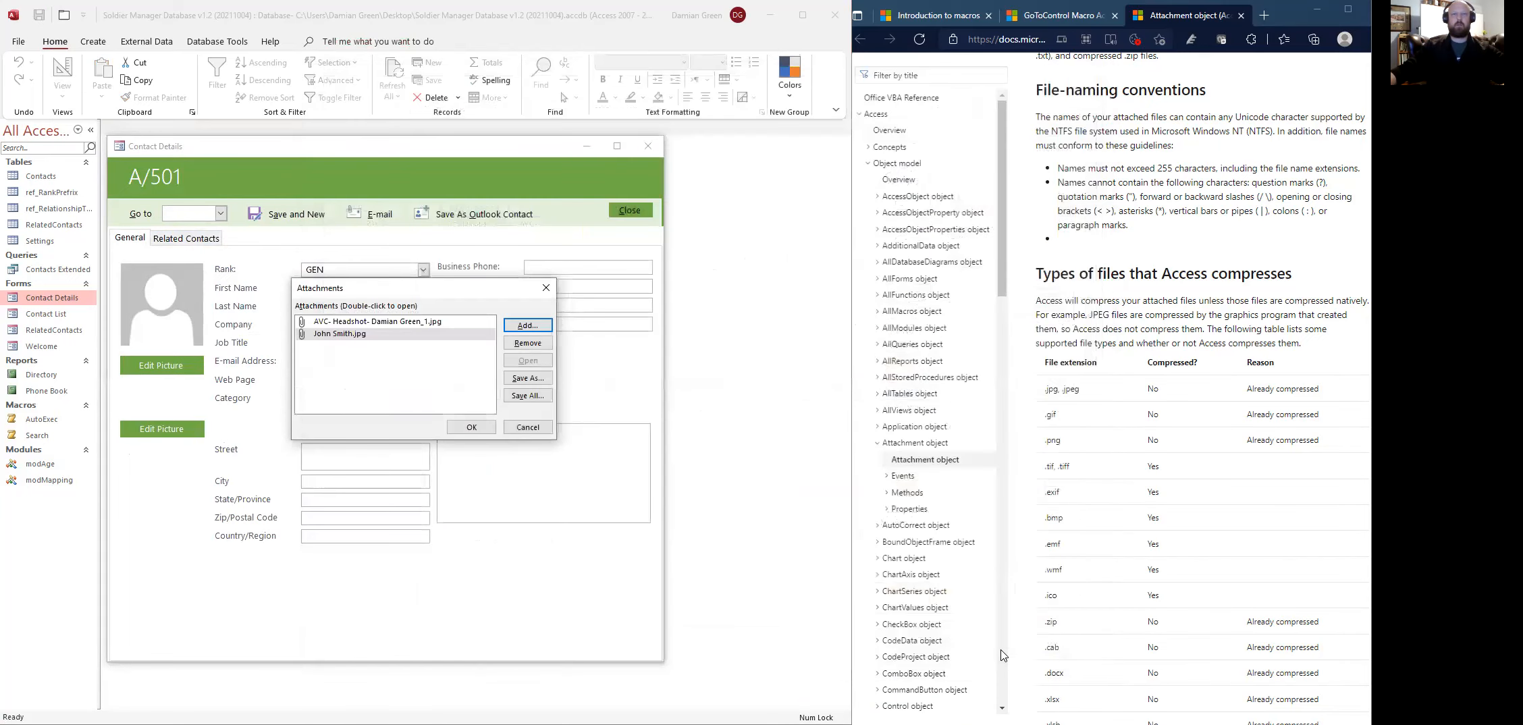
pyautogui.click(471, 426)
pyautogui.click(158, 300)
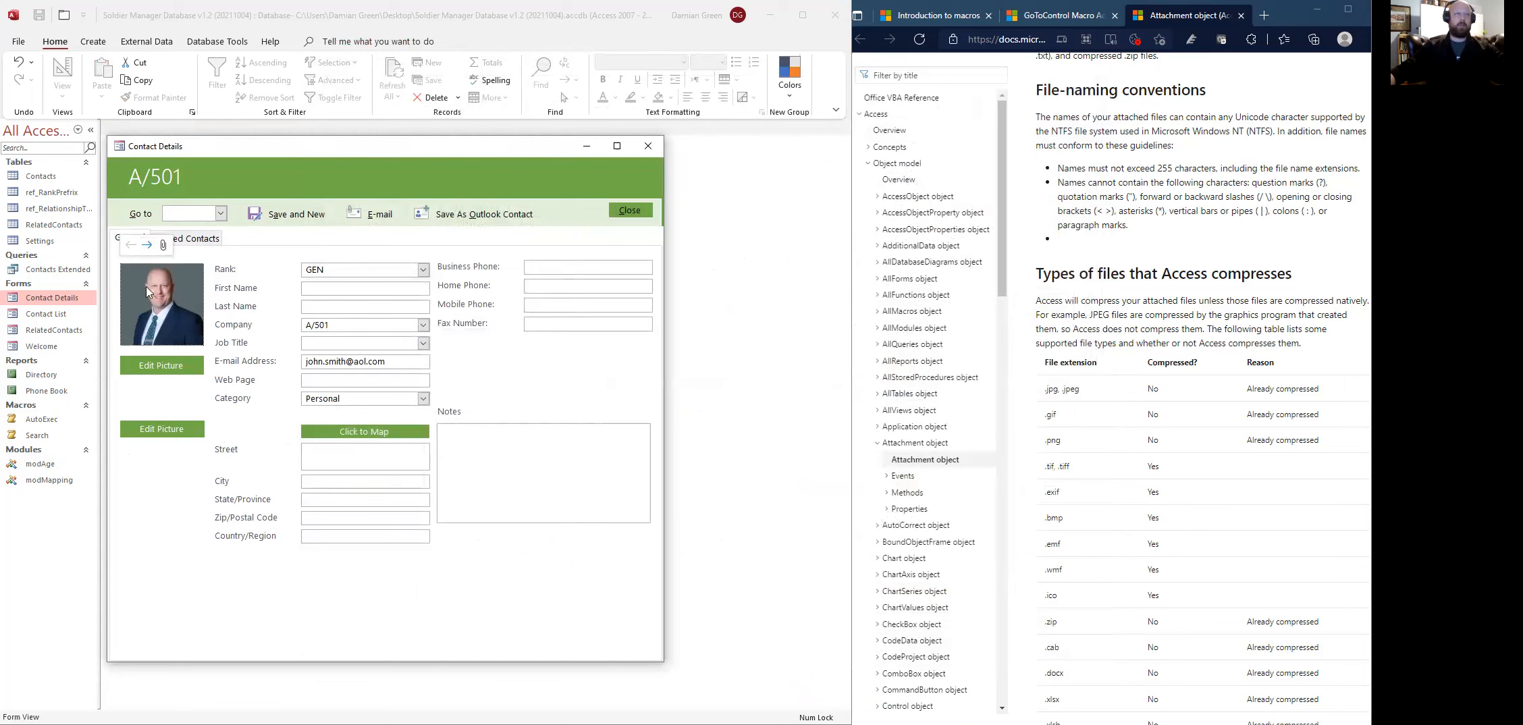
# - Browse between the two attached pictures, the bearded-man portrait and the contact headshot
pyautogui.click(146, 245)
pyautogui.click(129, 247)
pyautogui.click(146, 247)
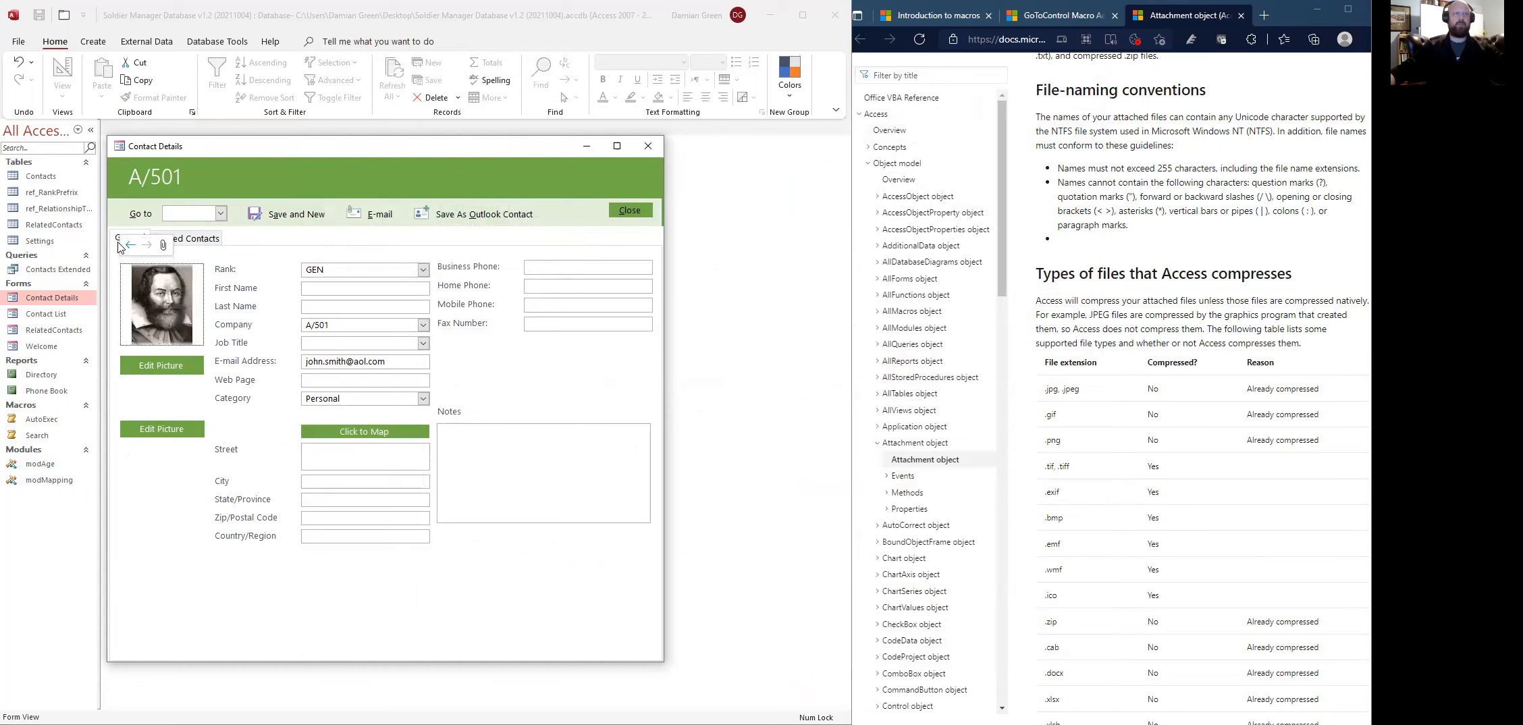
pyautogui.click(130, 245)
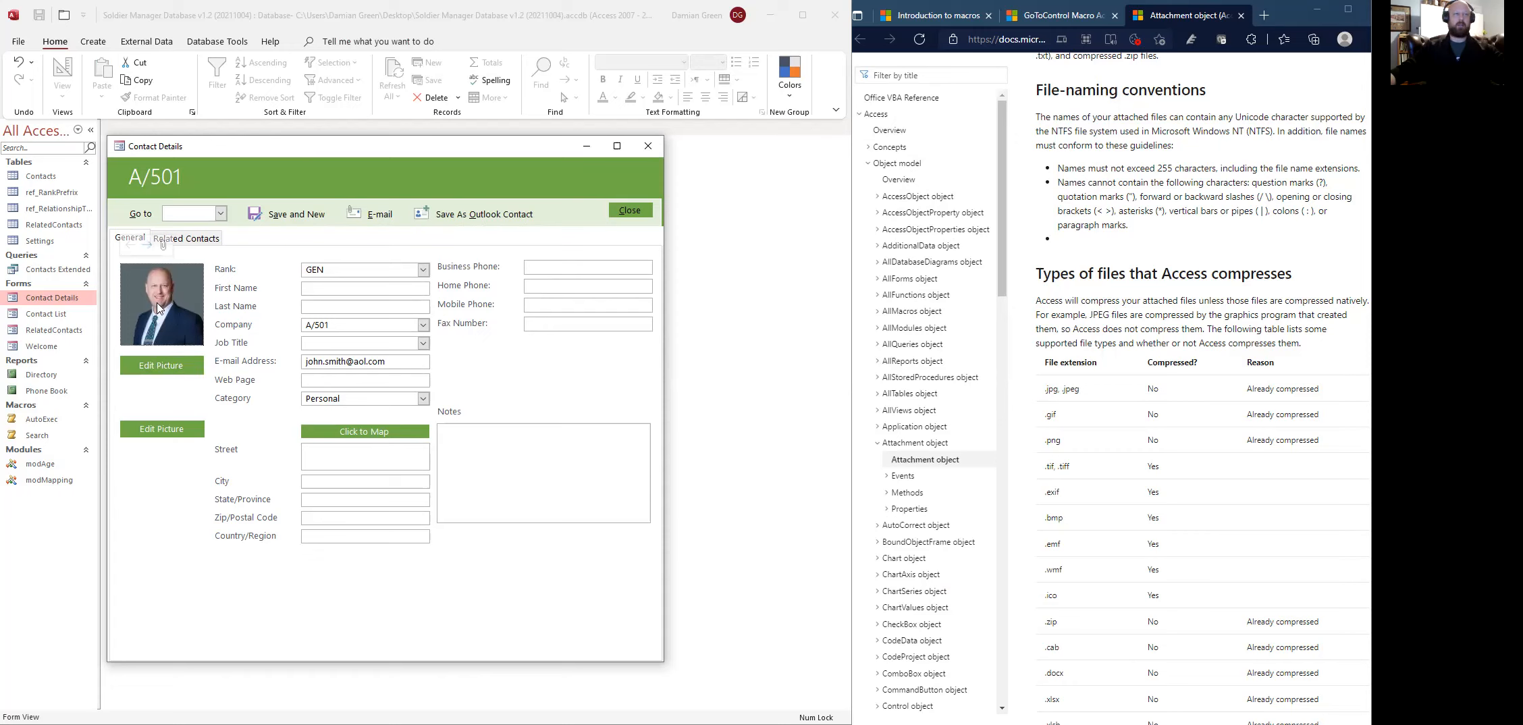
# - Remove both image attachments from the contact and close the Contact Details form
pyautogui.click(163, 245)
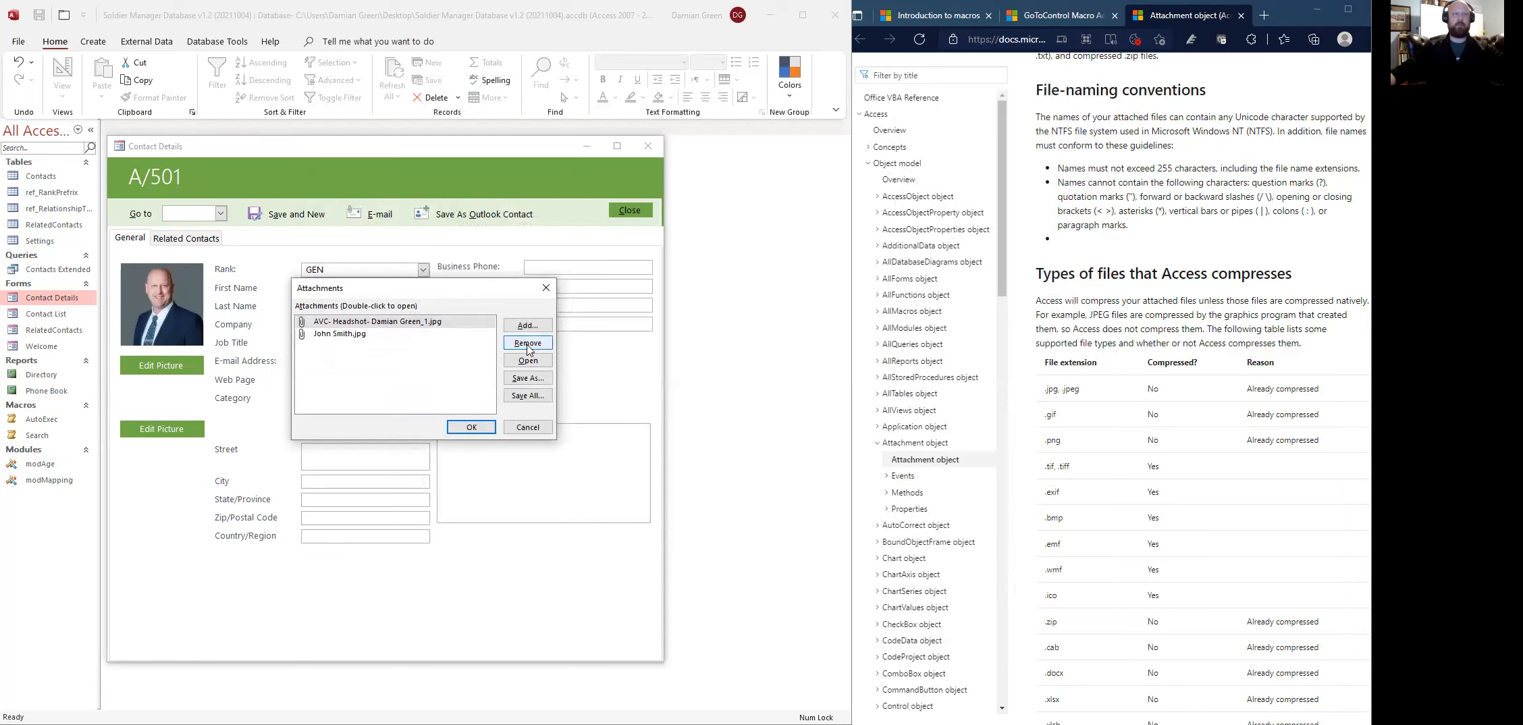
pyautogui.click(351, 334)
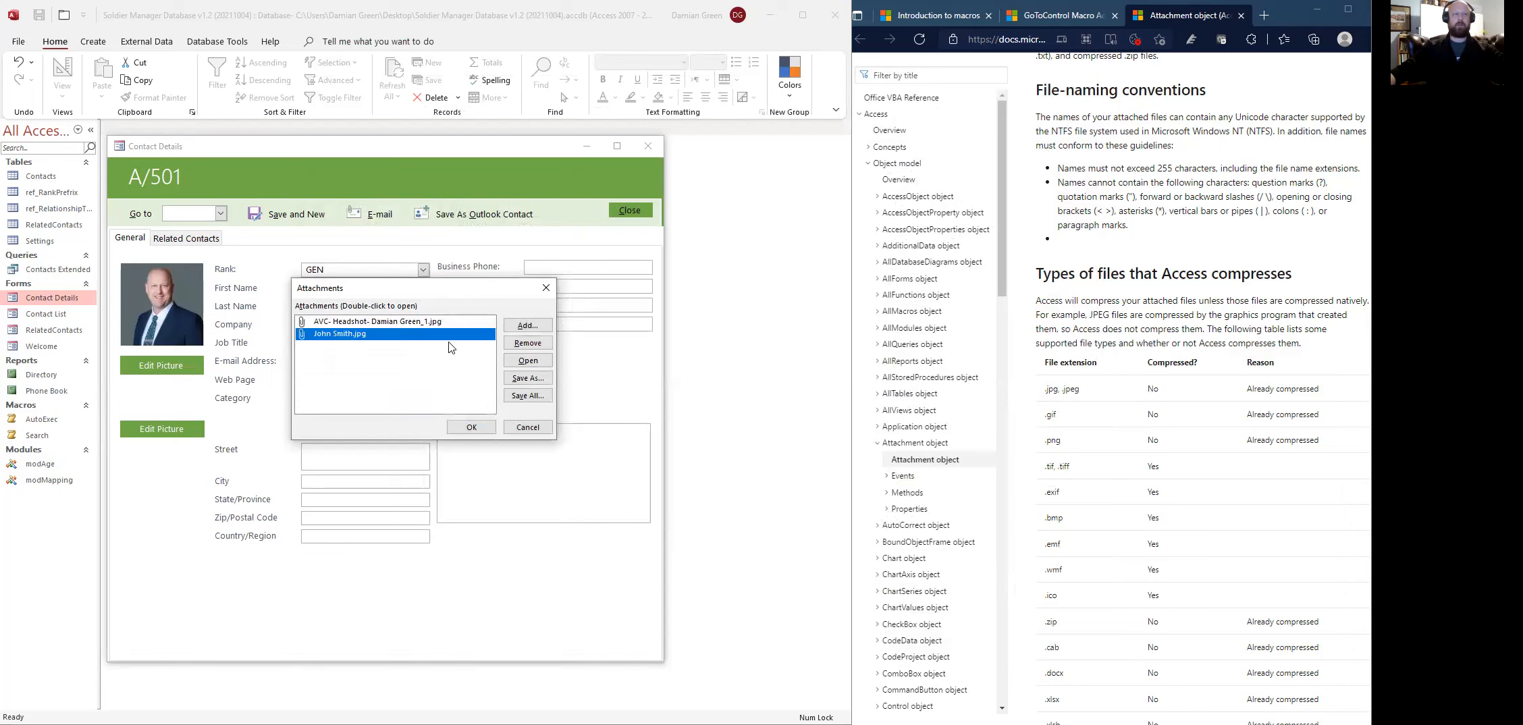
pyautogui.click(527, 343)
pyautogui.click(390, 328)
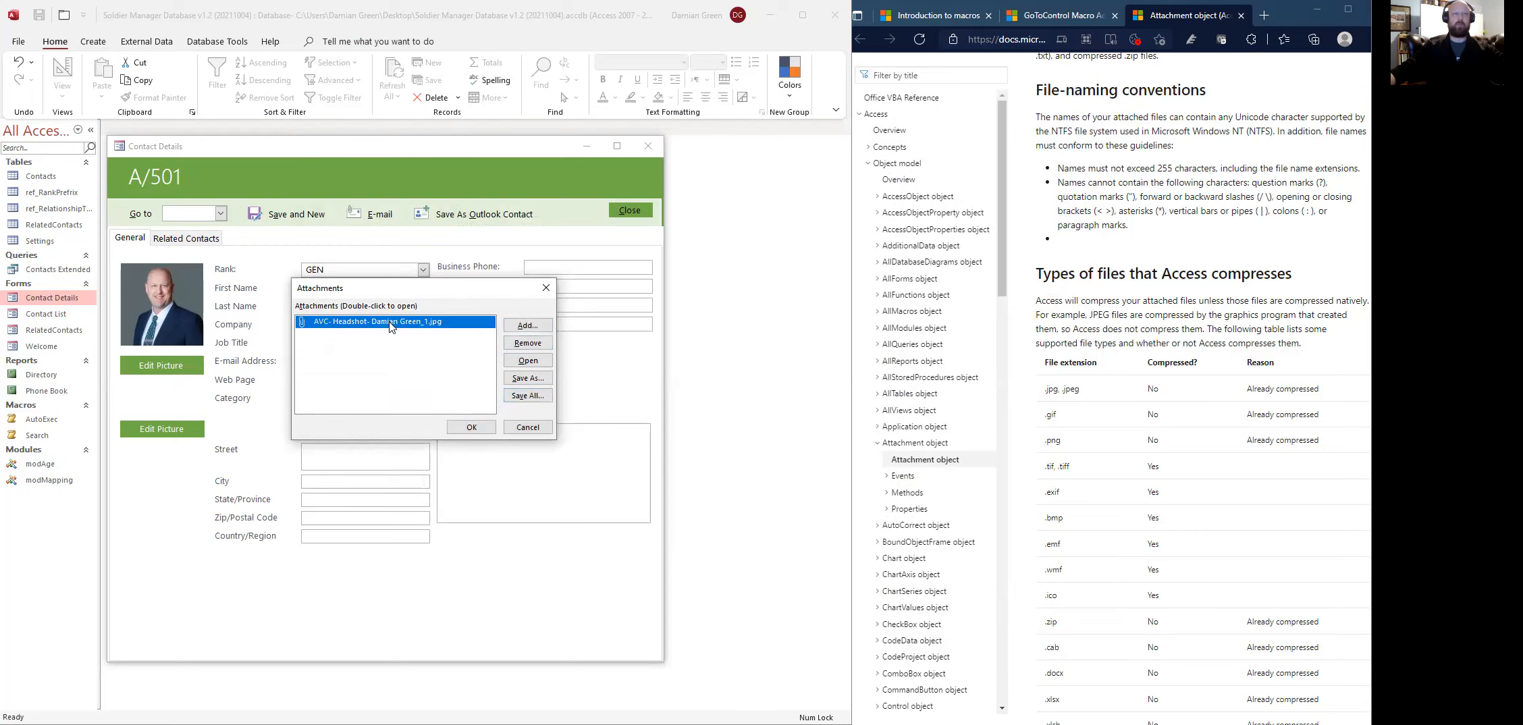
pyautogui.click(527, 343)
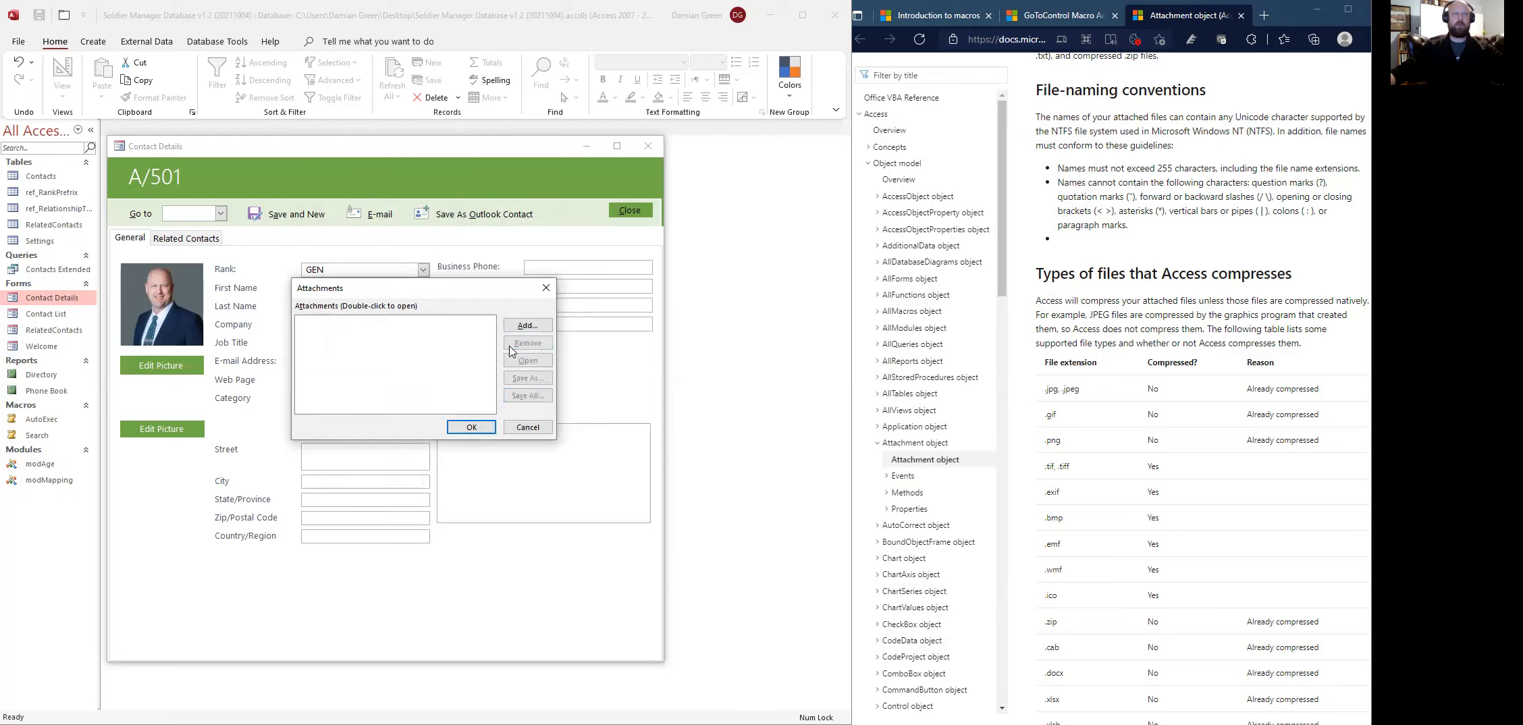
pyautogui.click(471, 426)
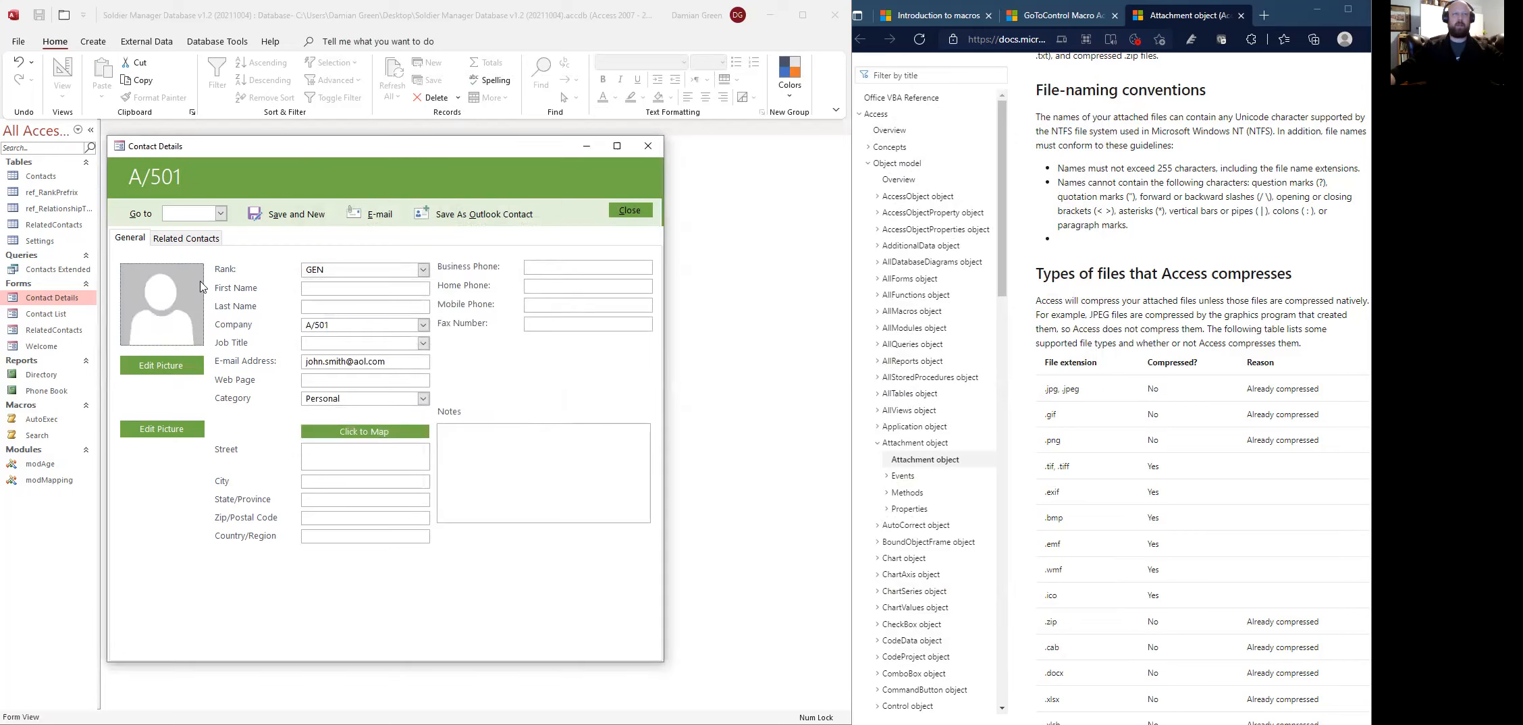
pyautogui.click(645, 151)
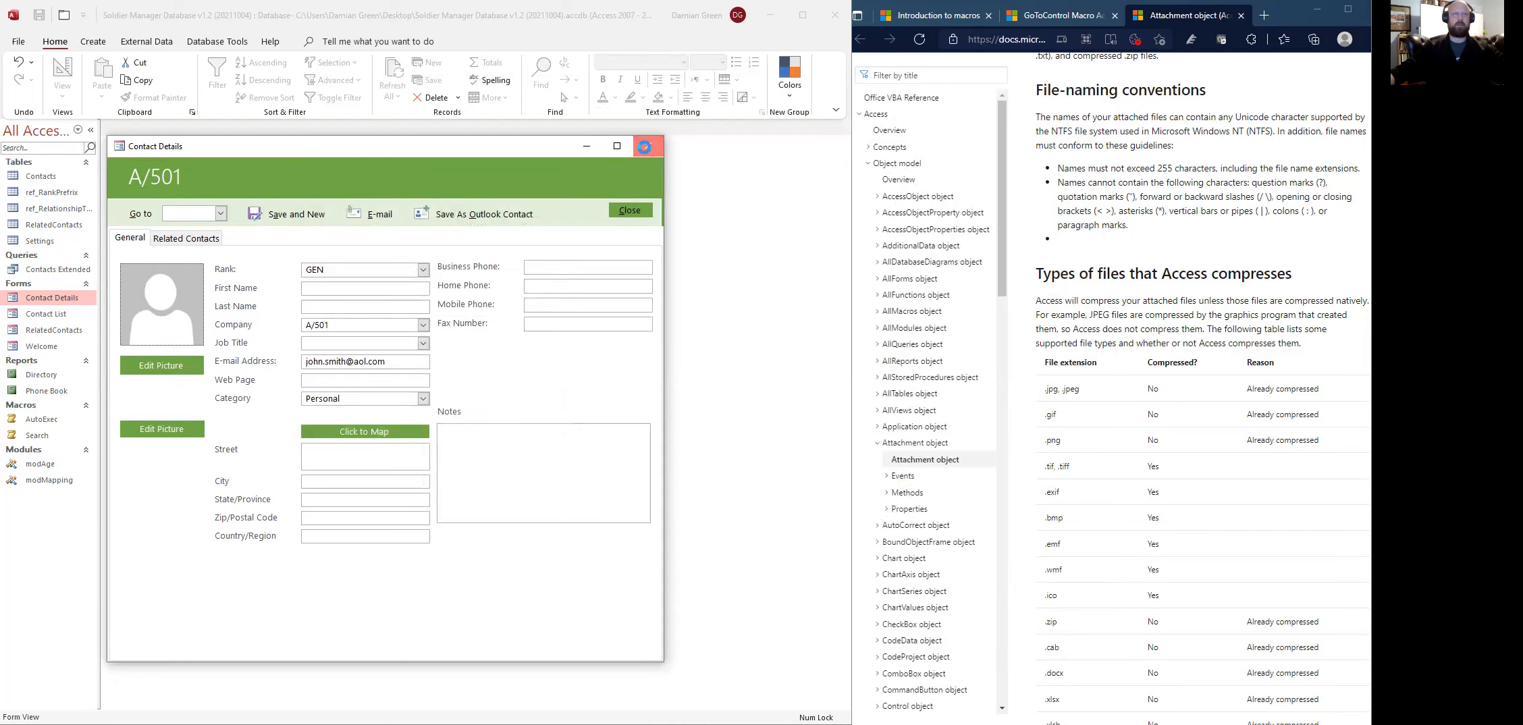
# - Reopen Contact Details in Design View and delete the old lower Edit Picture button
pyautogui.rightClick(43, 303)
pyautogui.click(91, 347)
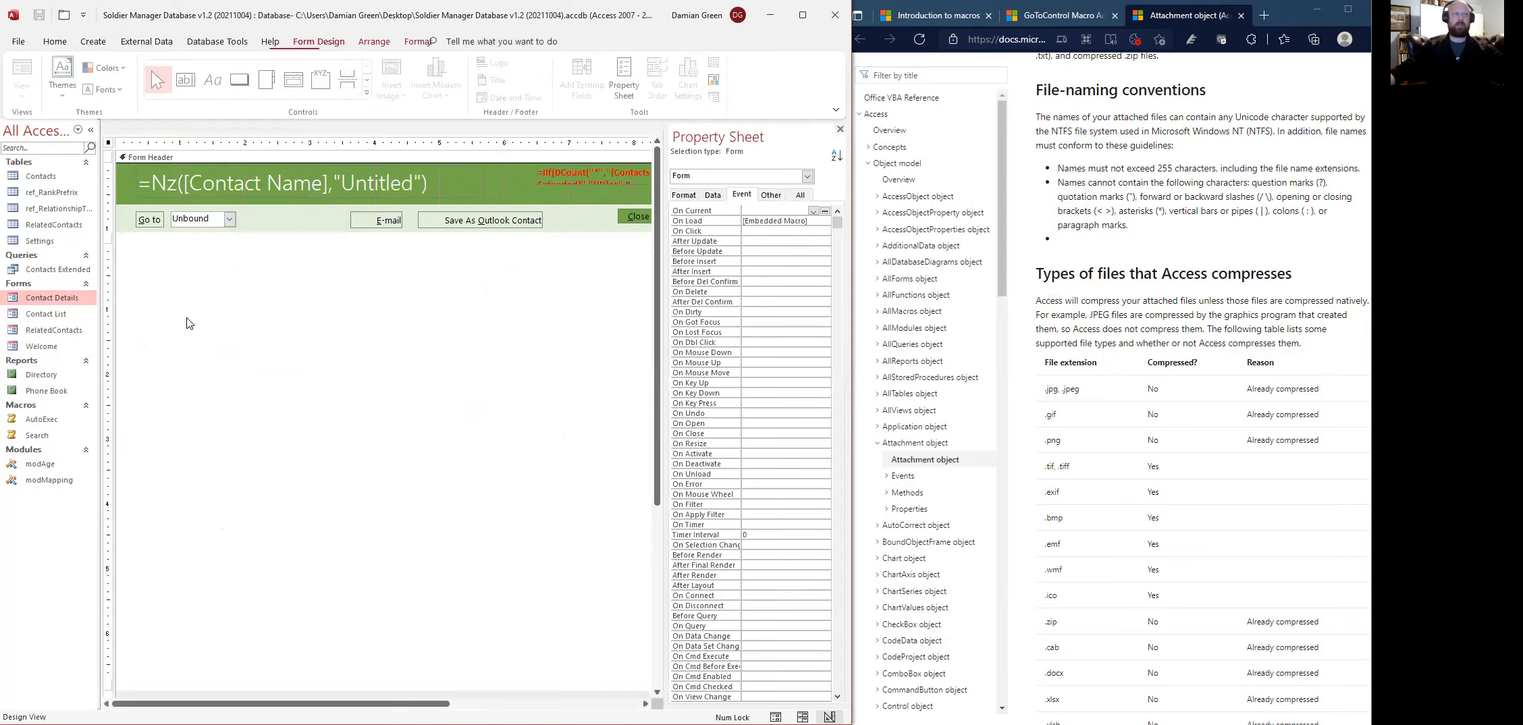
pyautogui.click(172, 447)
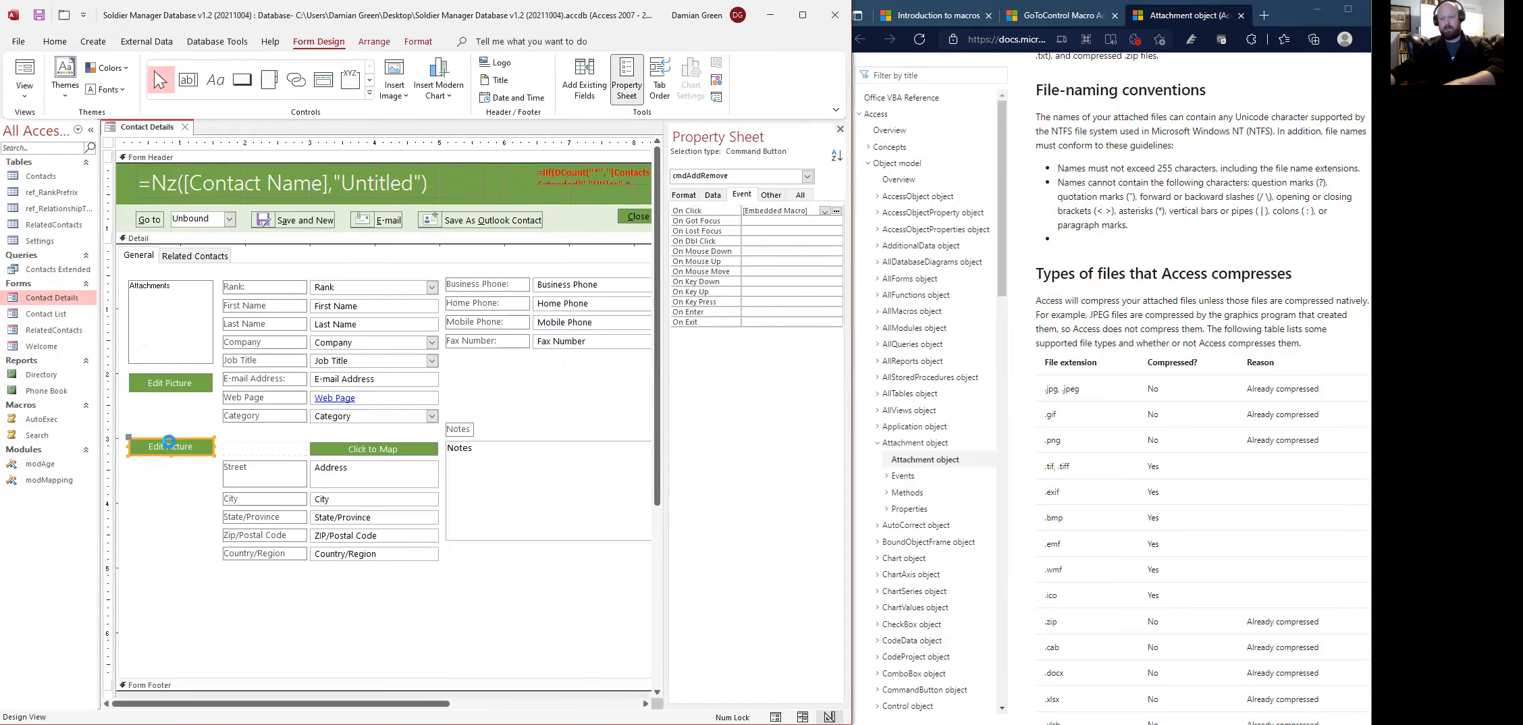
pyautogui.press('Delete')
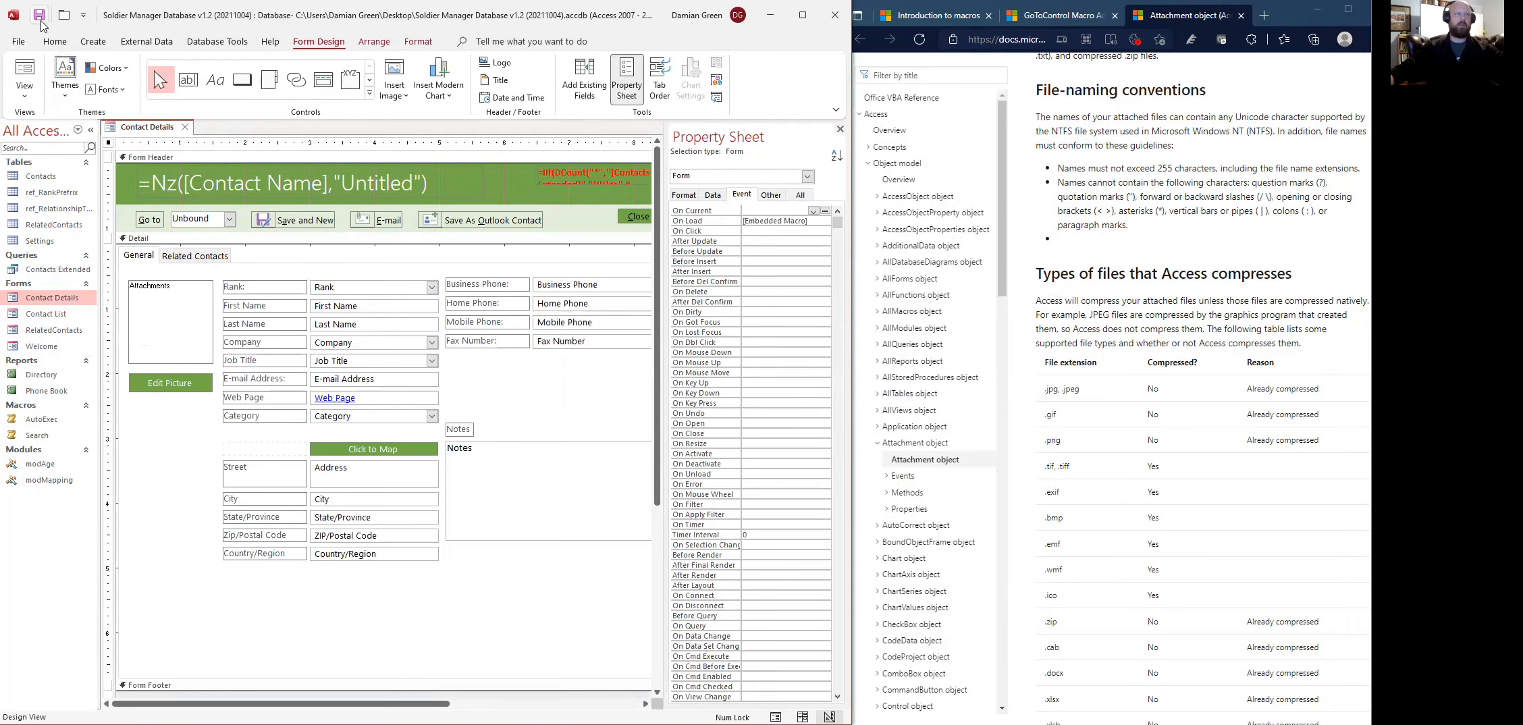